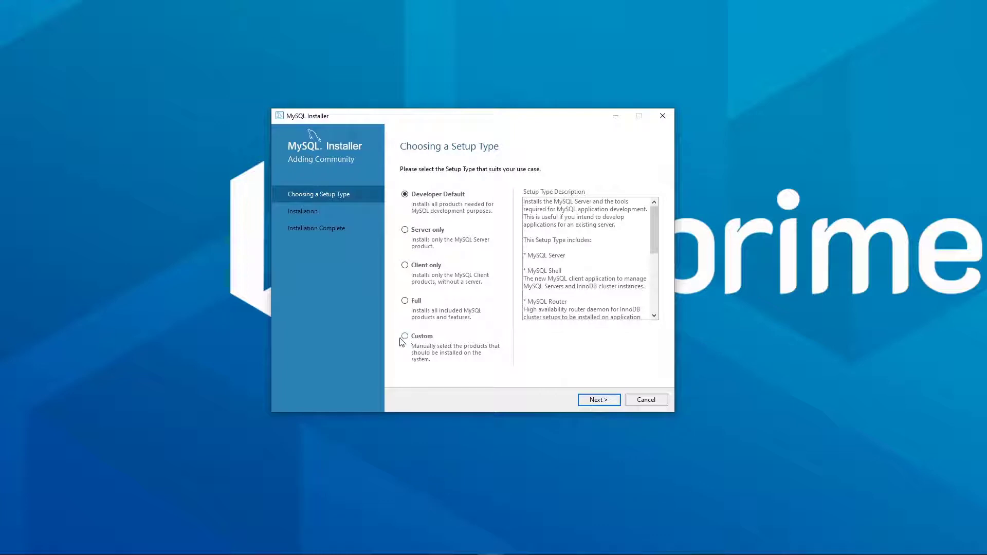
# Choose a Custom setup and add MySQL Server 5.7.32 X86 to the install list
pyautogui.click(405, 337)
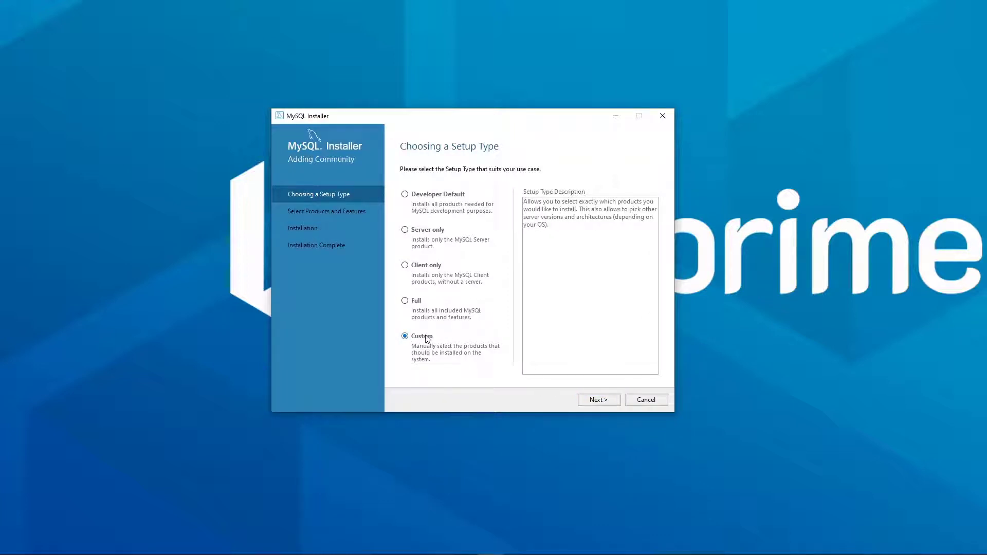
pyautogui.click(597, 400)
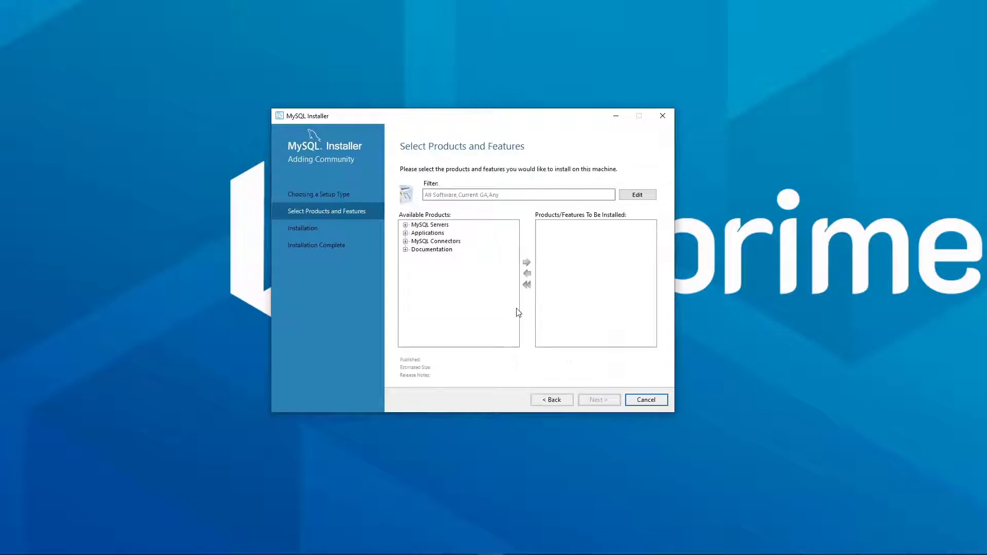
pyautogui.click(406, 225)
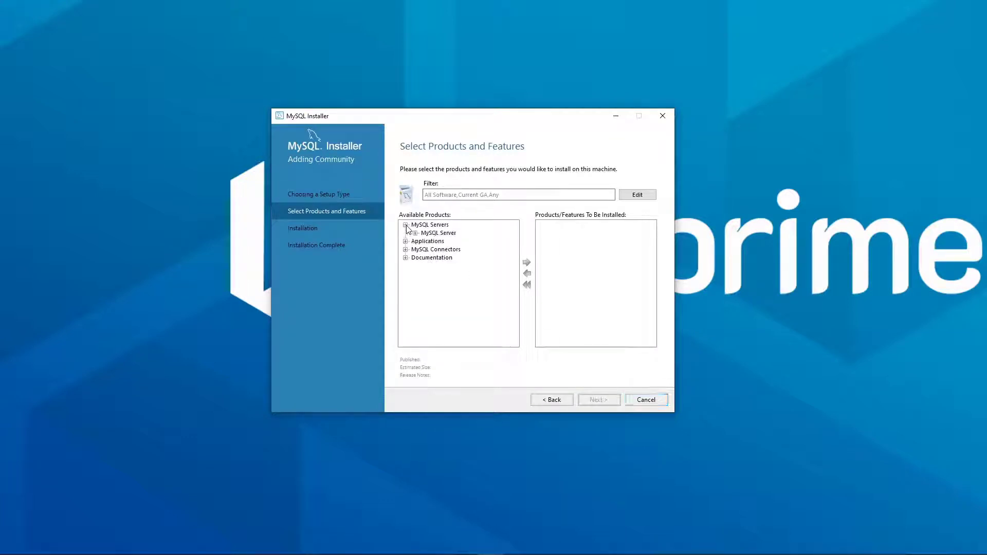
pyautogui.click(416, 234)
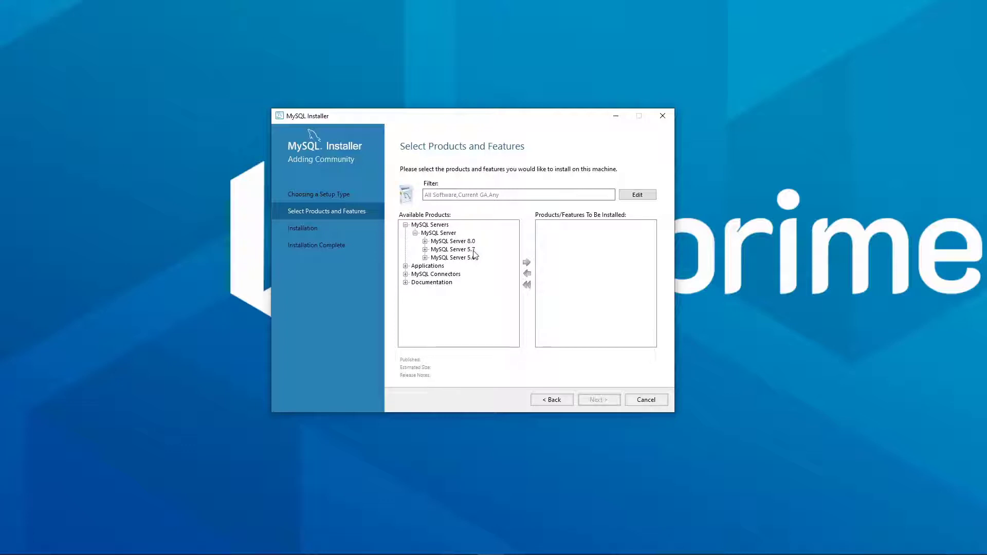
pyautogui.click(460, 251)
pyautogui.doubleClick(443, 252)
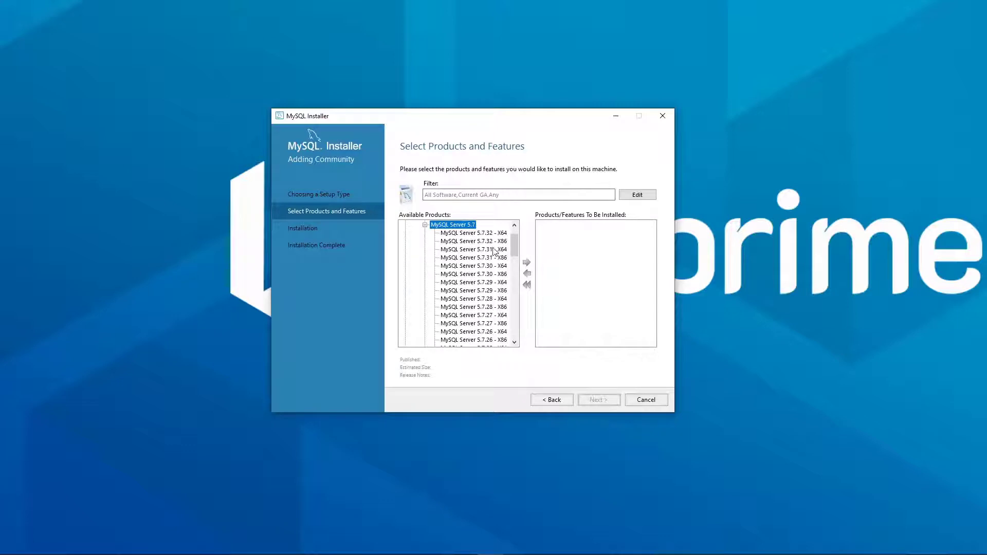
pyautogui.click(496, 243)
pyautogui.click(527, 263)
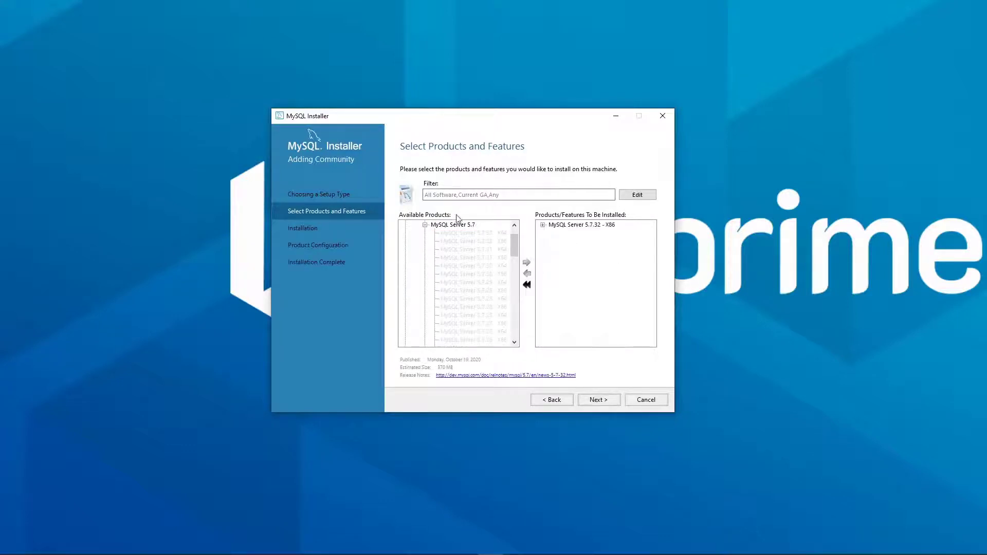
pyautogui.scroll(1, 451, 248)
# Add MySQL Workbench 8.0.22 X64 from Applications to the install list
pyautogui.click(415, 234)
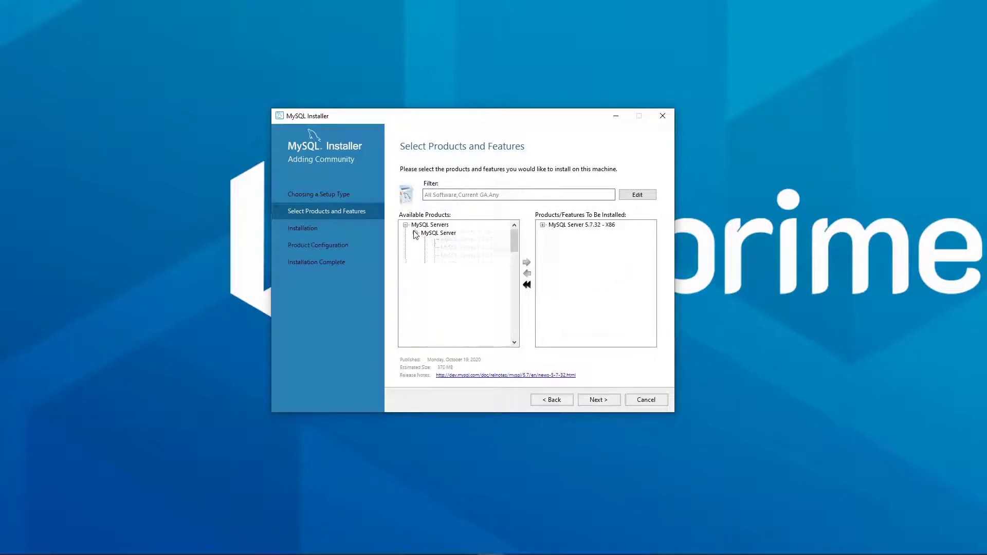
pyautogui.click(405, 242)
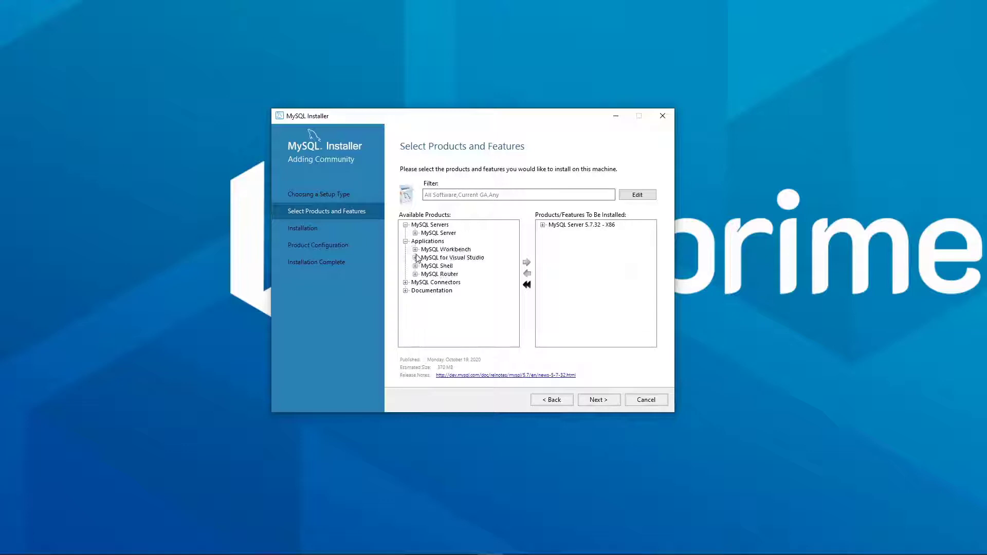
pyautogui.click(444, 250)
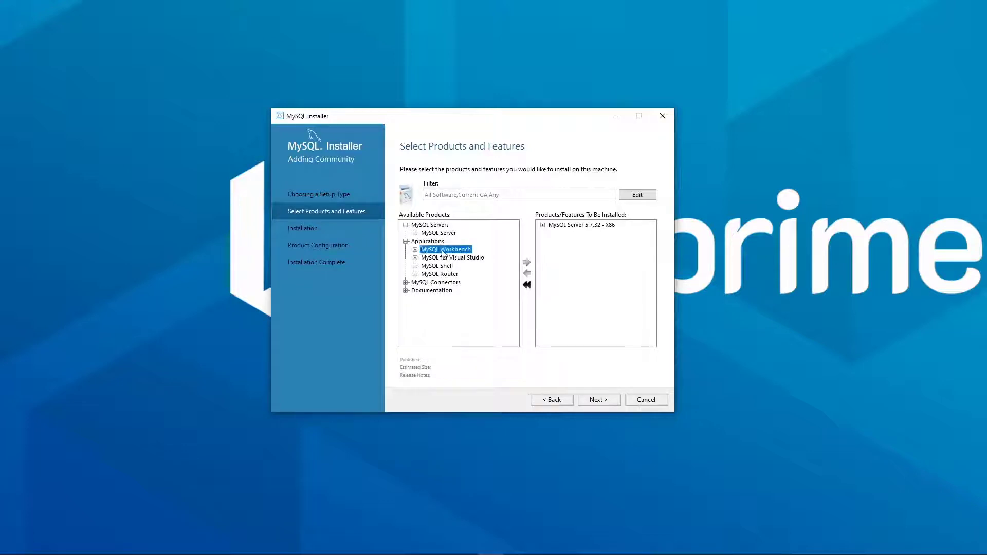
pyautogui.click(416, 250)
pyautogui.click(437, 259)
pyautogui.click(424, 258)
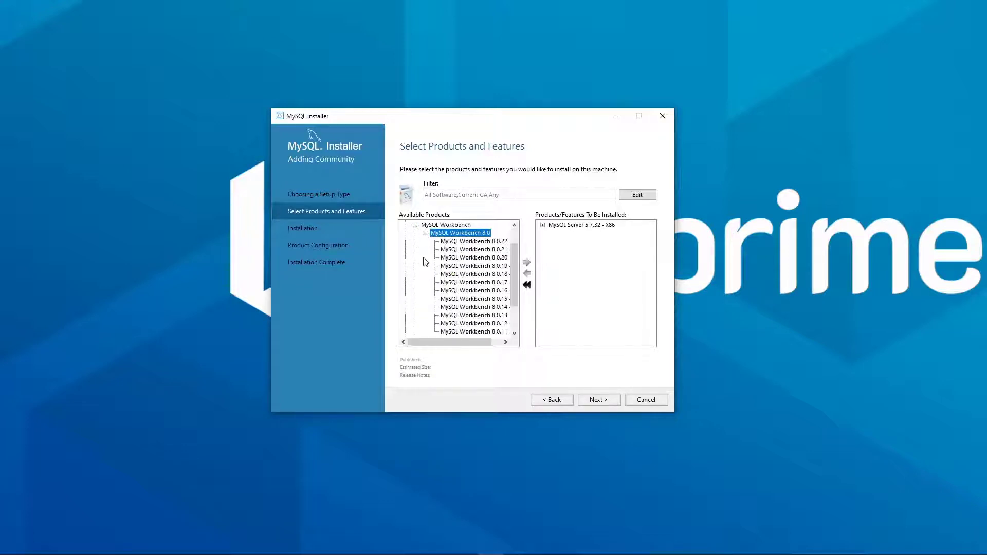
pyautogui.click(473, 241)
pyautogui.moveTo(487, 343); pyautogui.dragTo(500, 302)
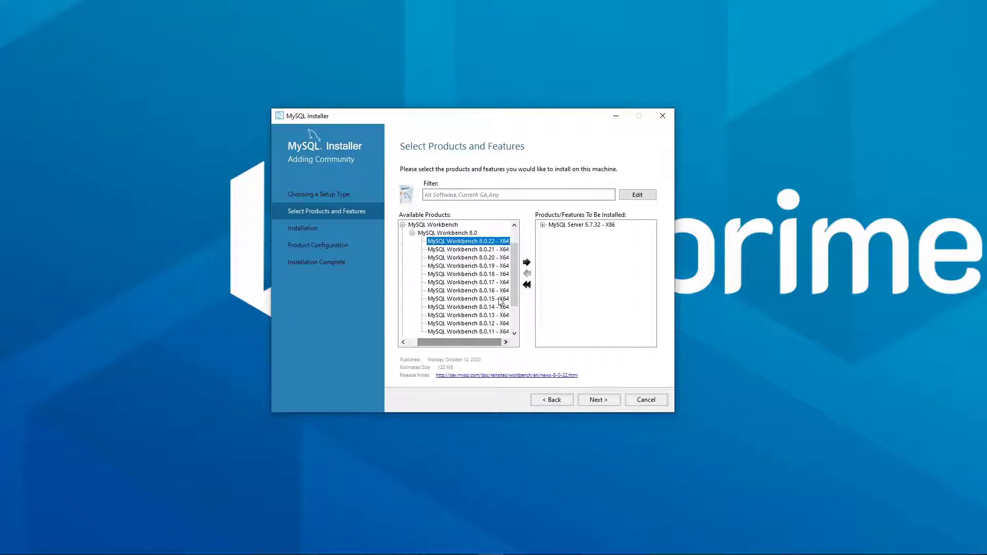
pyautogui.moveTo(498, 343); pyautogui.dragTo(490, 298)
pyautogui.click(527, 263)
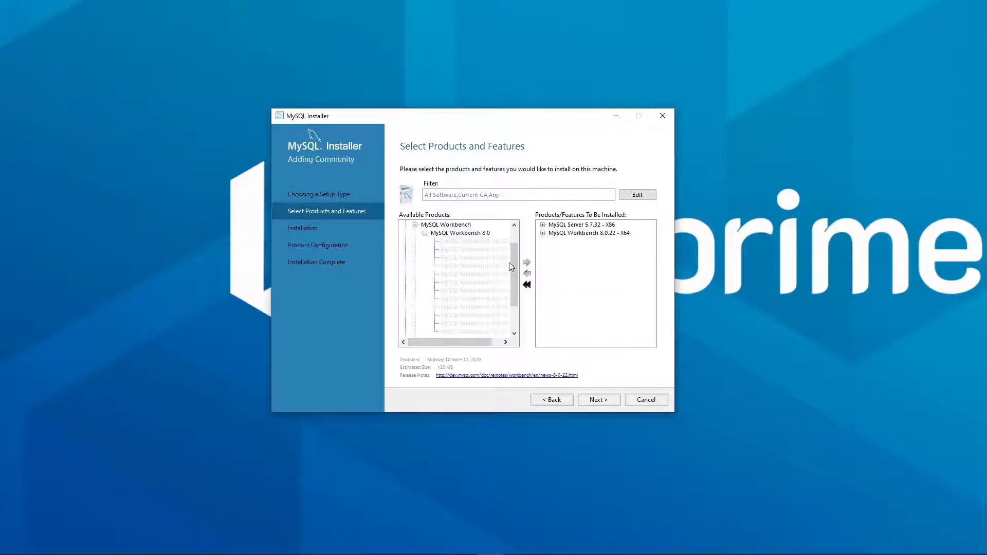
# Add Connector/ODBC 8.0.22 X86 from MySQL Connectors and proceed to installation
pyautogui.scroll(1, 411, 247)
pyautogui.click(406, 241)
pyautogui.click(405, 249)
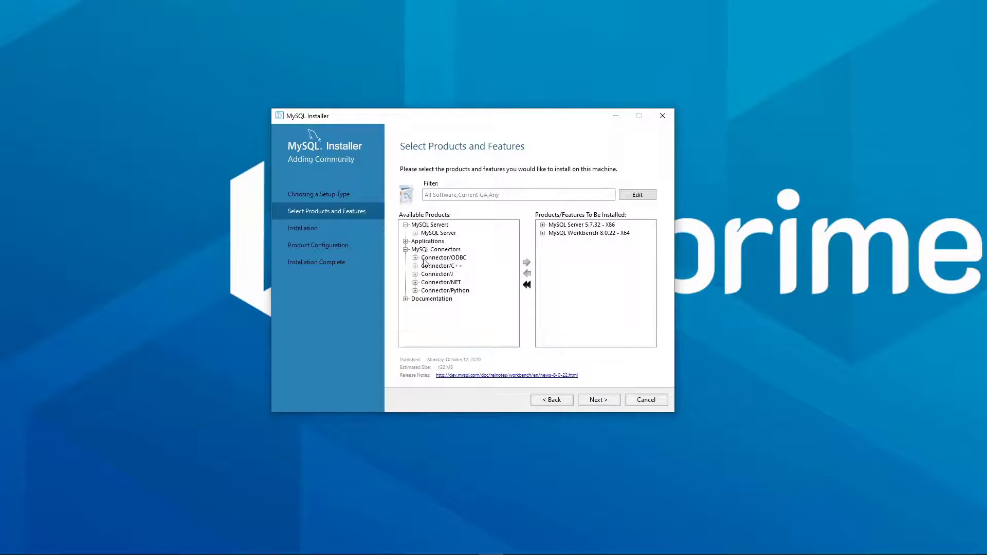
pyautogui.click(415, 258)
pyautogui.click(425, 266)
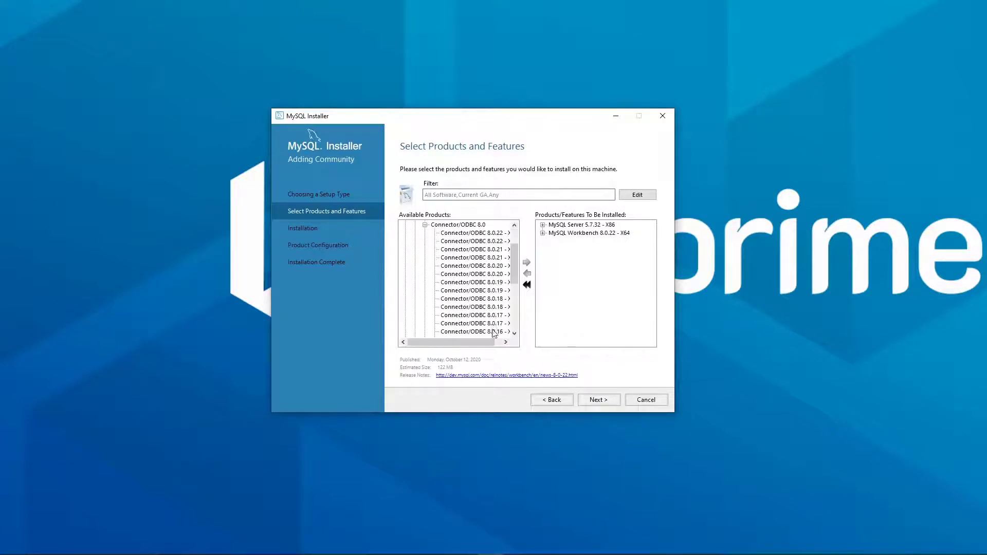
pyautogui.scroll(-2, 463, 258)
pyautogui.click(476, 243)
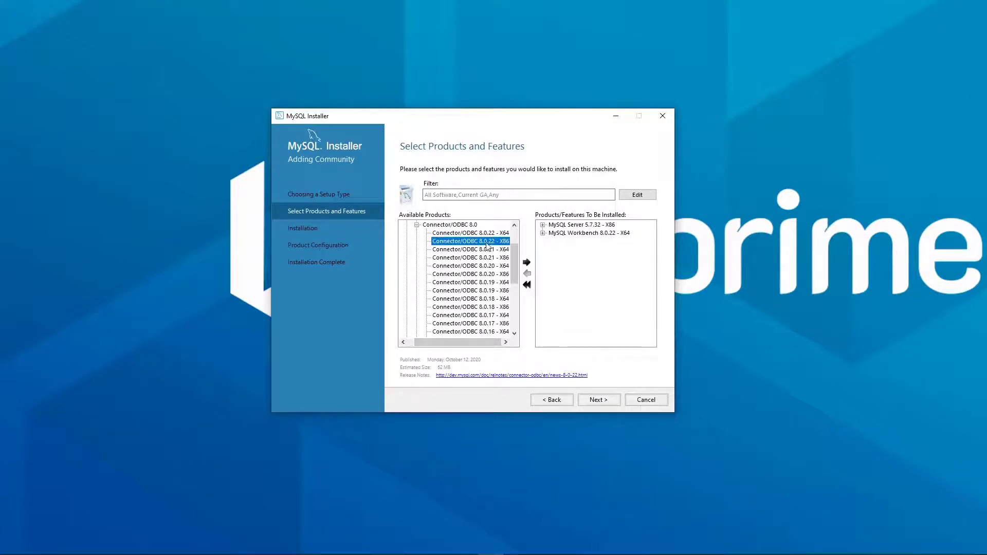
pyautogui.click(526, 262)
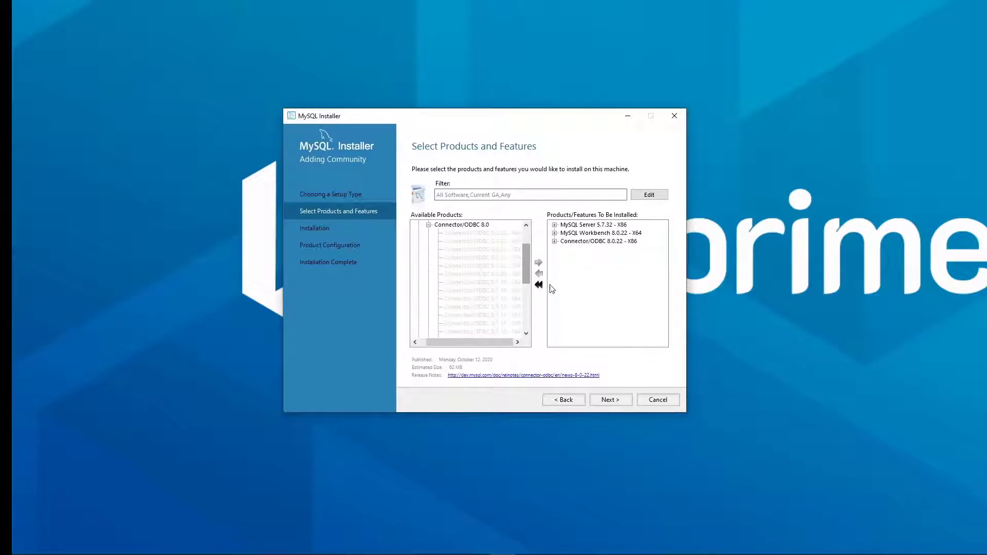
pyautogui.click(611, 400)
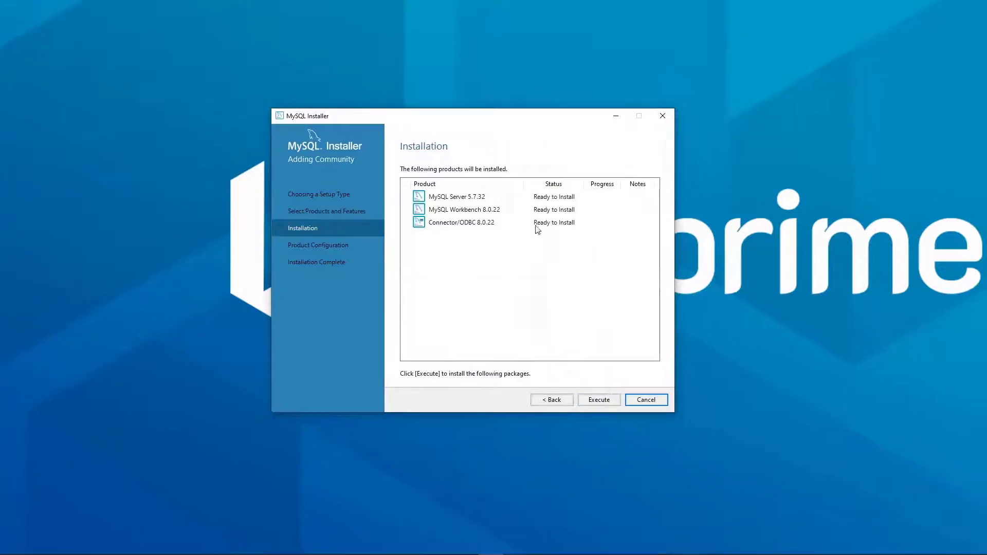
# Install Server 5.7.32, Workbench 8.0.22 and Connector/ODBC 8.0.22, then reach Type and Networking
pyautogui.click(599, 401)
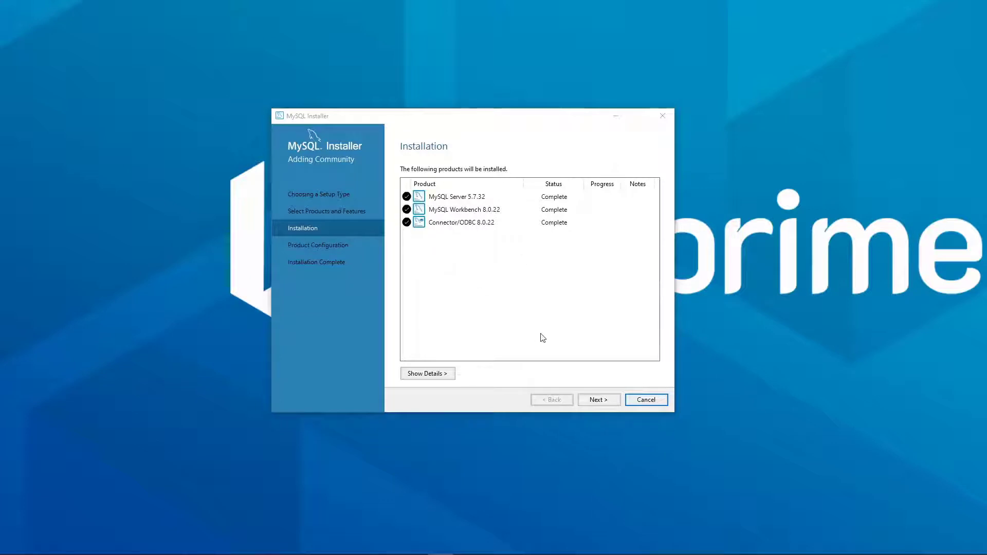
pyautogui.click(598, 399)
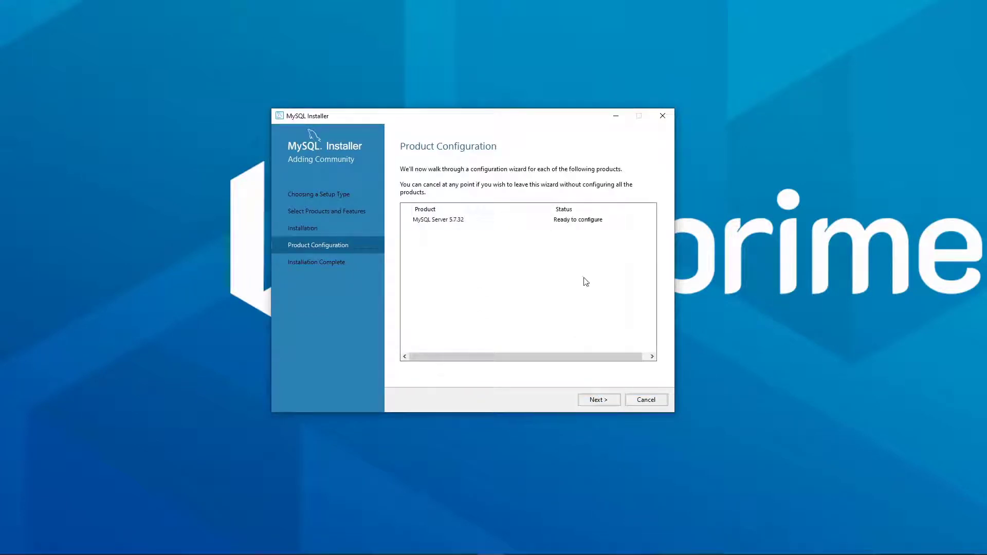
pyautogui.click(601, 402)
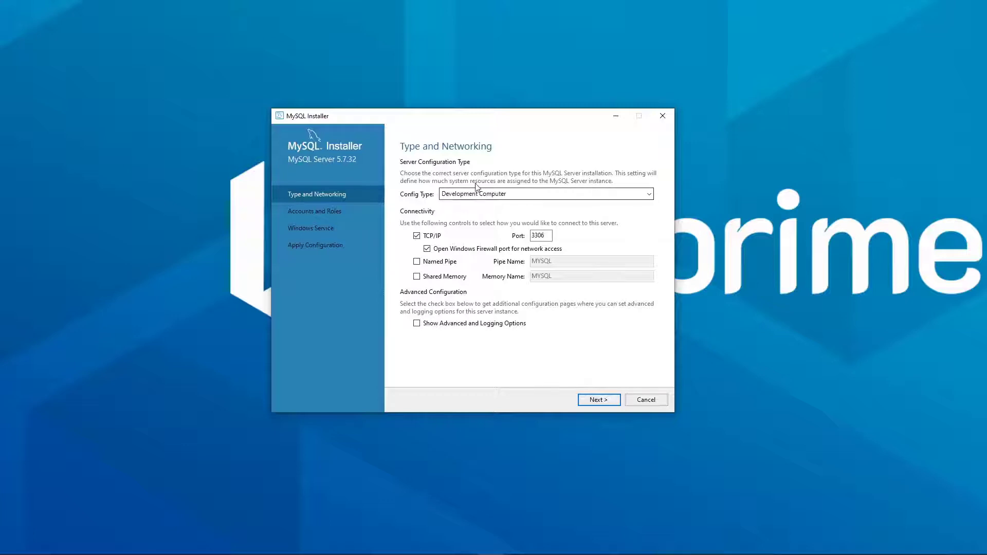
# Keep the server's network port at 3306
pyautogui.click(531, 235)
pyautogui.moveTo(532, 235); pyautogui.dragTo(561, 241)
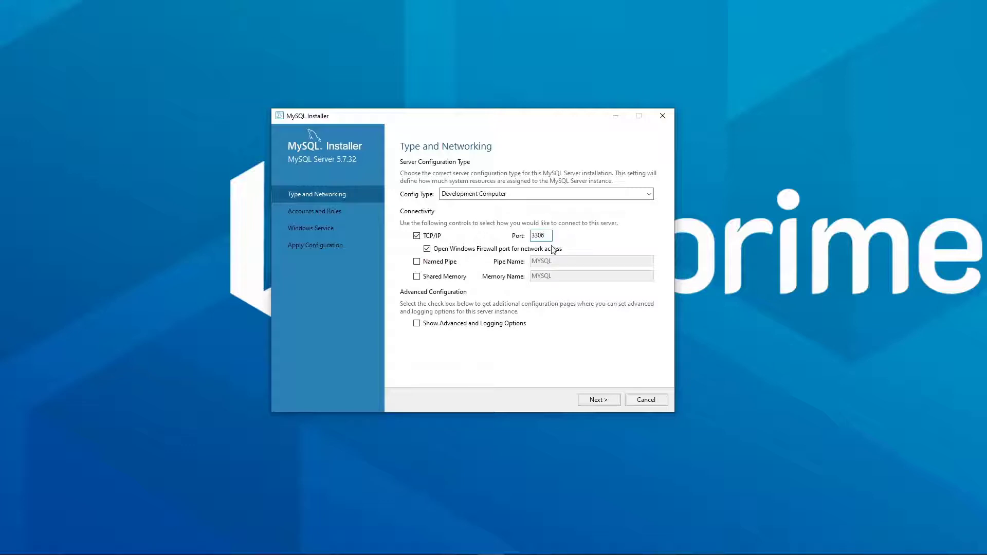
pyautogui.click(597, 401)
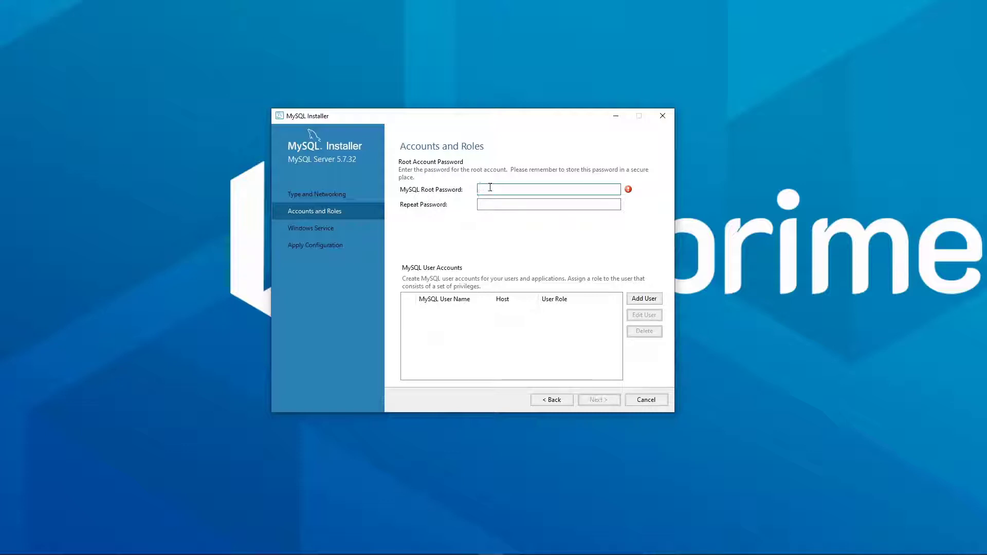
# Enter and confirm the root account password, keeping the MySQL57 service defaults
pyautogui.write('123456789')
pyautogui.click(504, 207)
pyautogui.write('12345')
pyautogui.click(604, 402)
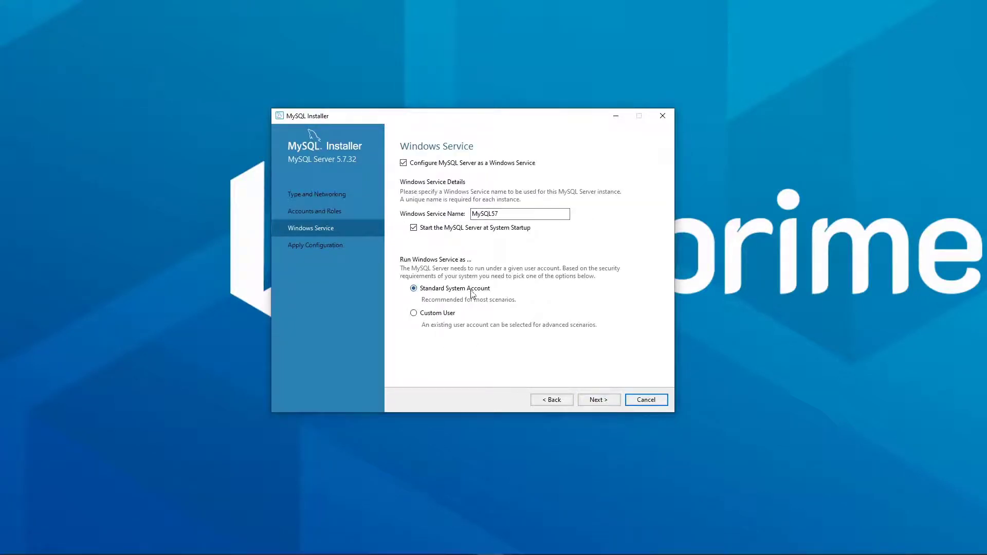
pyautogui.click(600, 402)
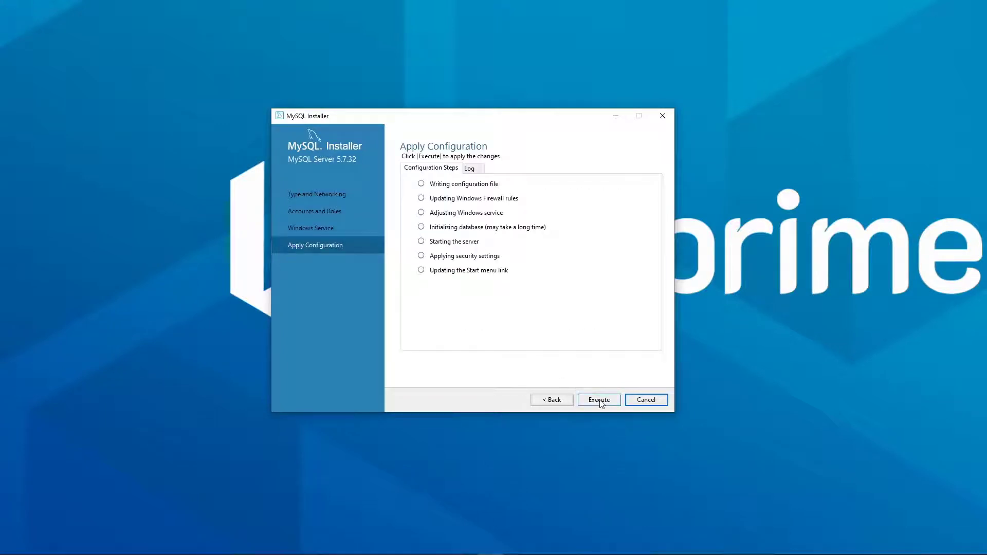
# Apply the MySQL Server 5.7.32 configuration and continue to Installation Complete
pyautogui.click(600, 401)
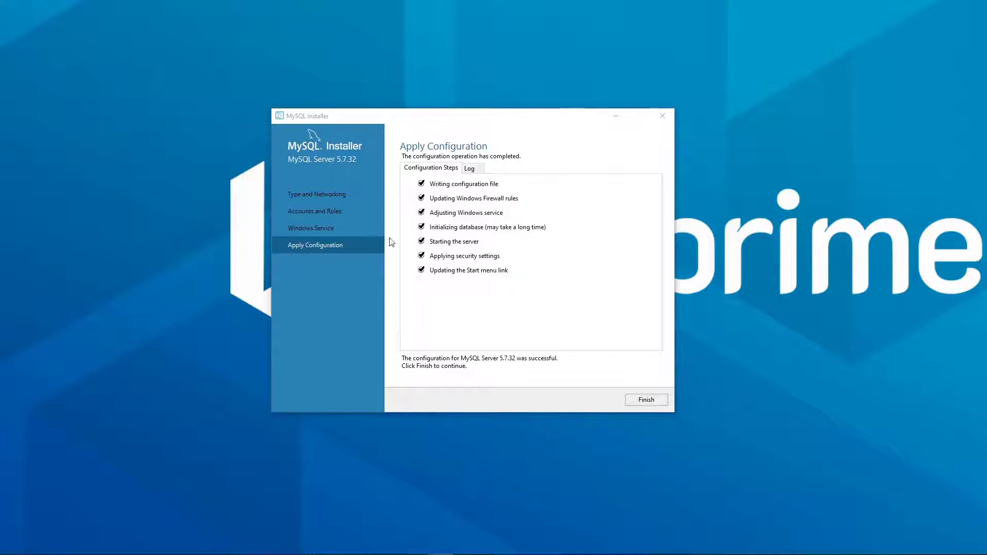
pyautogui.click(643, 401)
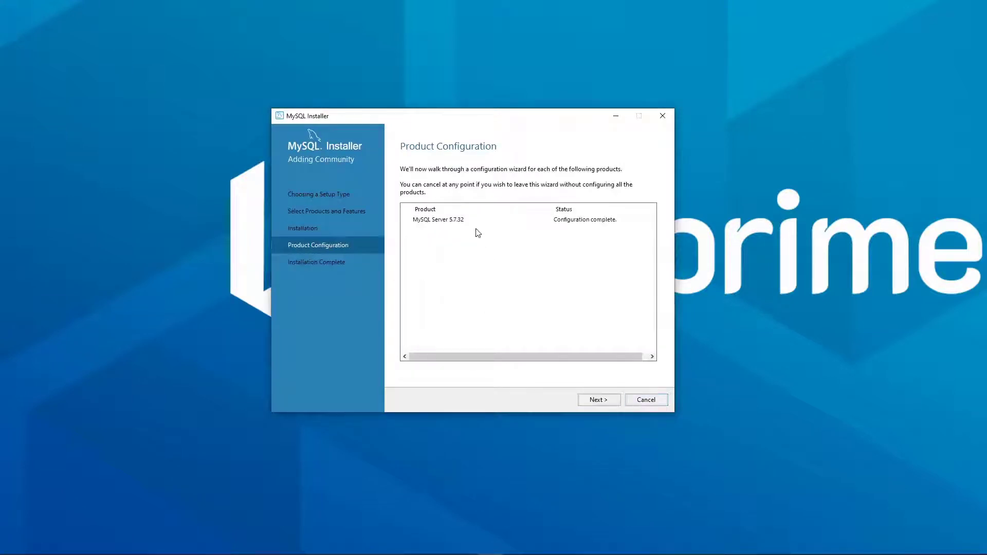
pyautogui.click(597, 399)
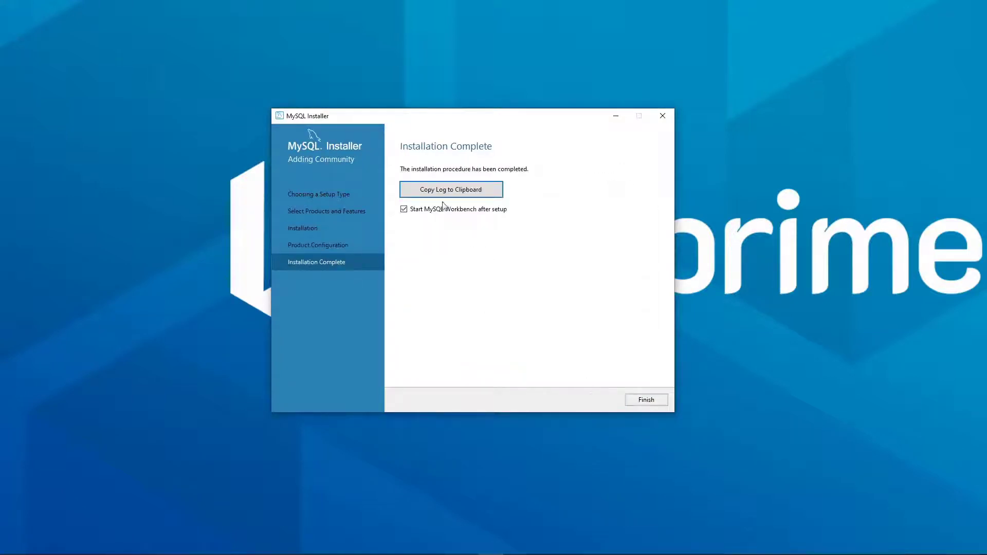
# Launch Workbench and start a new connection to 127.0.0.1:3306 as root
pyautogui.click(646, 399)
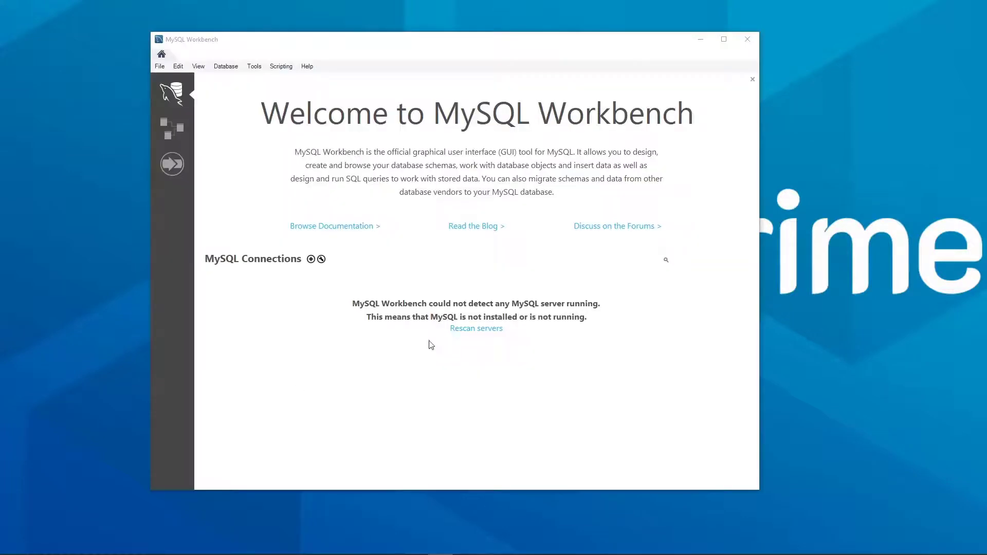
pyautogui.click(310, 259)
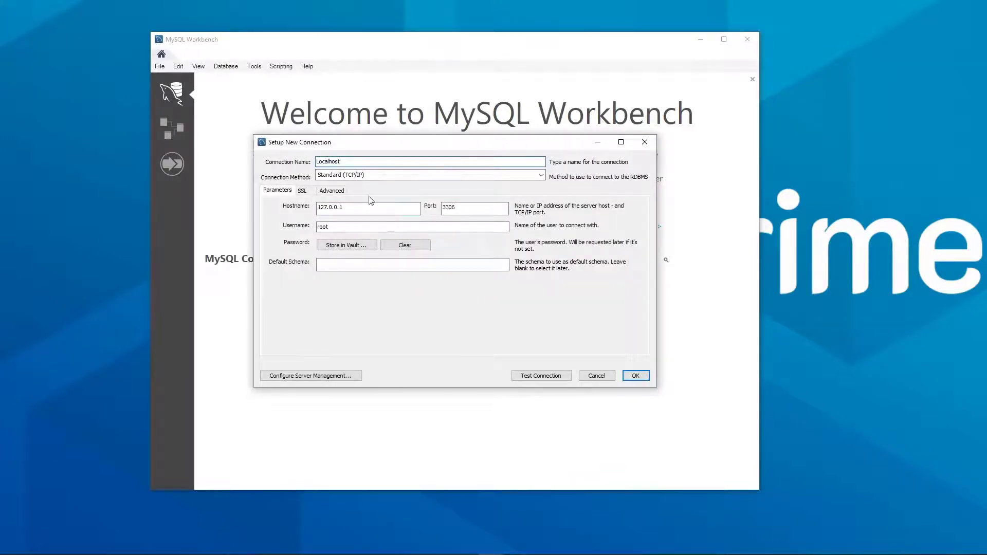
pyautogui.moveTo(328, 211); pyautogui.dragTo(329, 211)
pyautogui.click(332, 211)
pyautogui.click(489, 207)
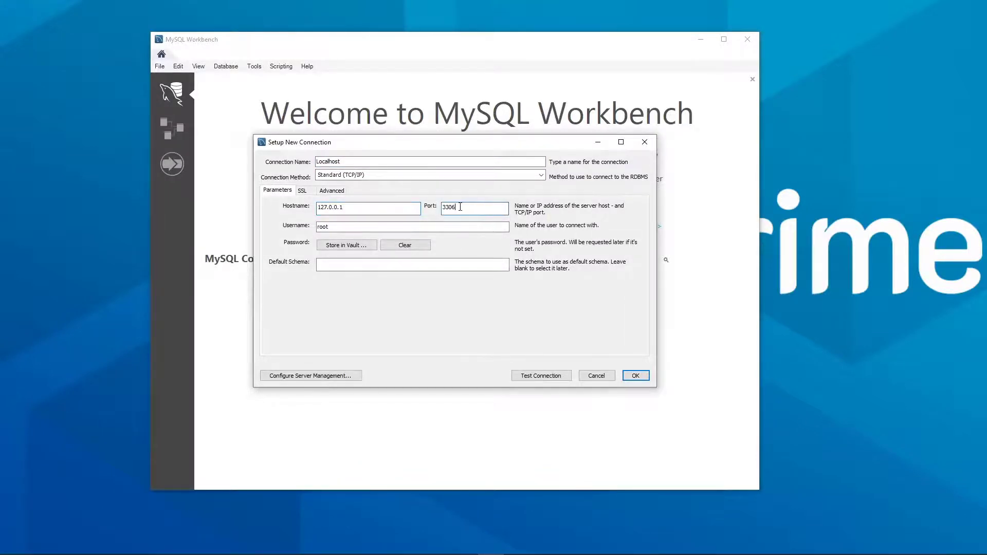
pyautogui.click(333, 226)
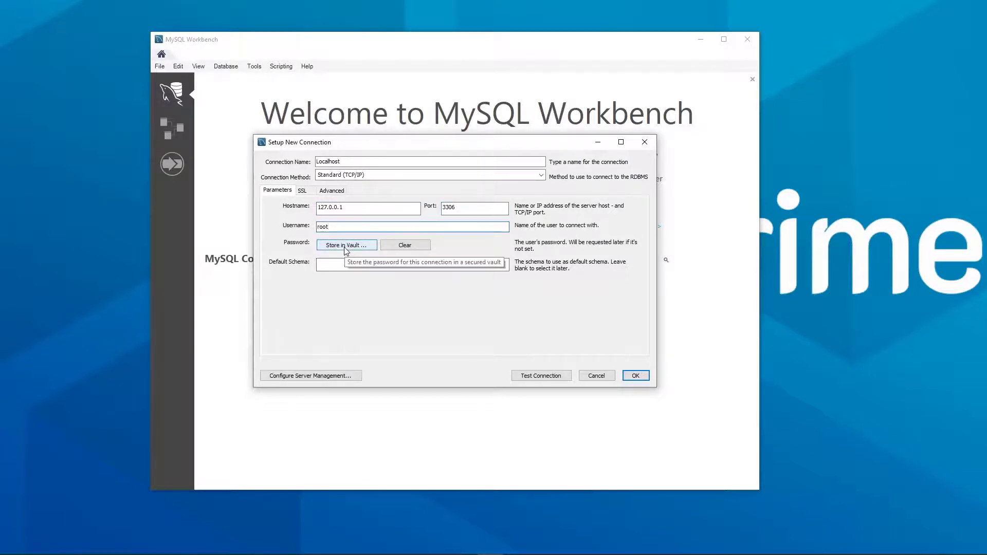
# Store the password in the vault, test and save Localhost, then open it
pyautogui.click(345, 246)
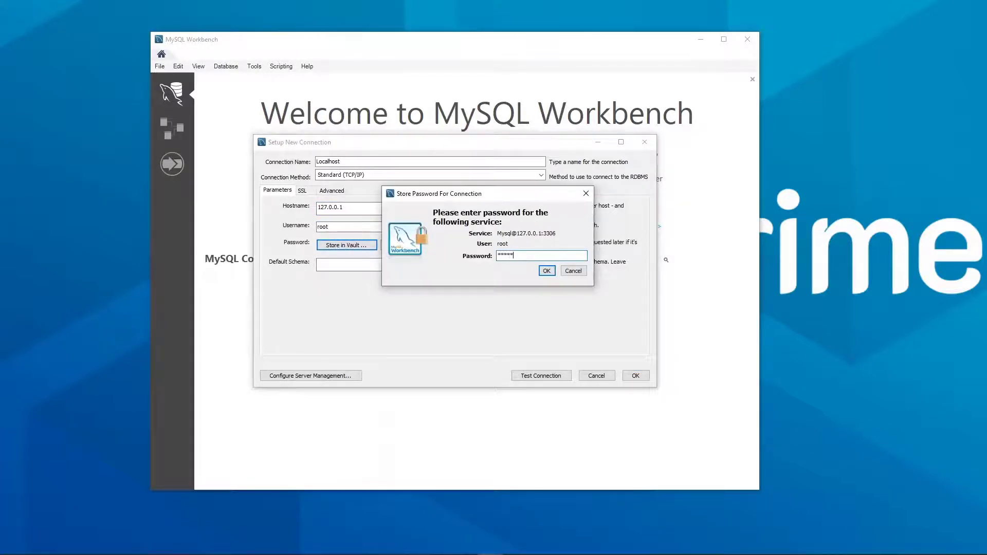
pyautogui.click(547, 271)
pyautogui.click(538, 377)
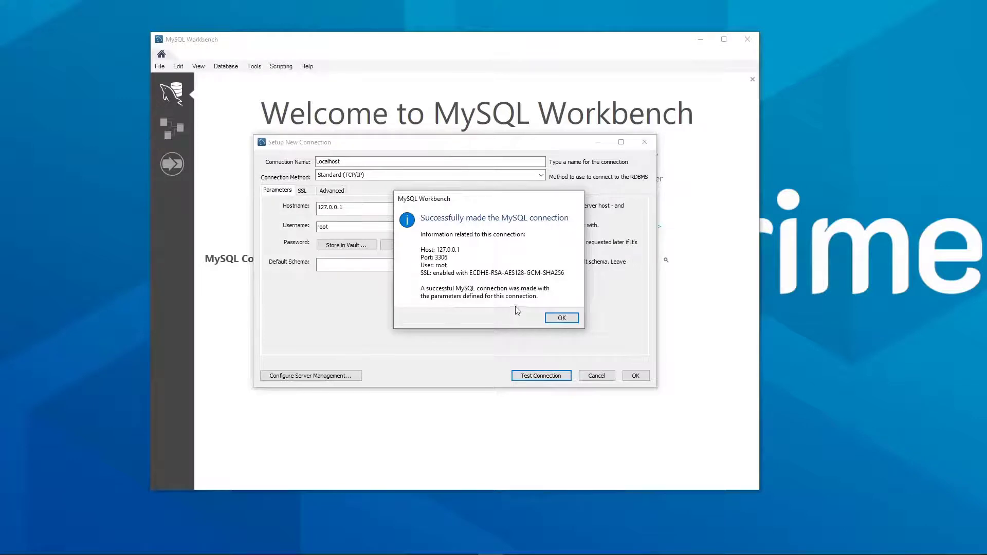
pyautogui.click(561, 318)
pyautogui.click(636, 375)
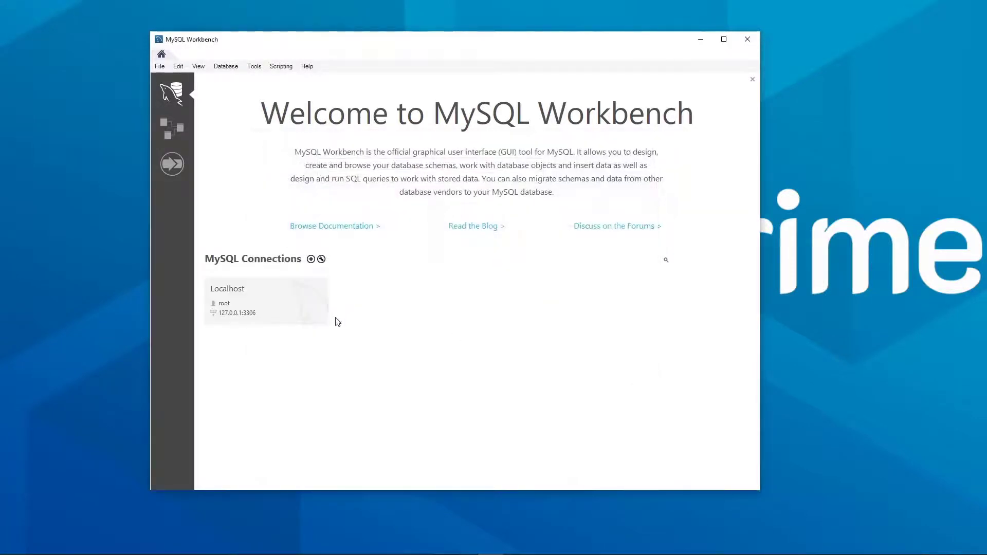
pyautogui.click(283, 316)
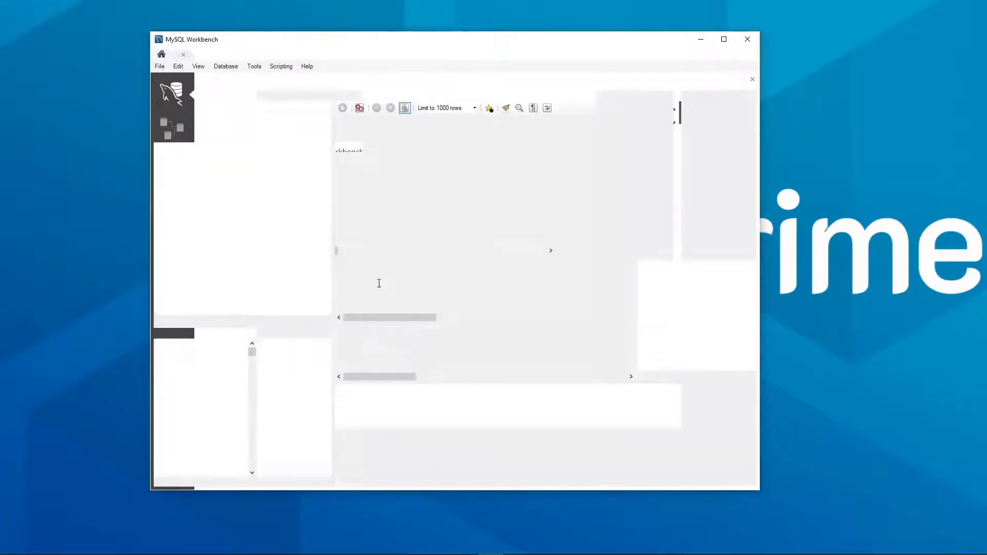
# Run the query 'show databases;' in the Localhost query editor
pyautogui.click(390, 126)
pyautogui.write('sholw')
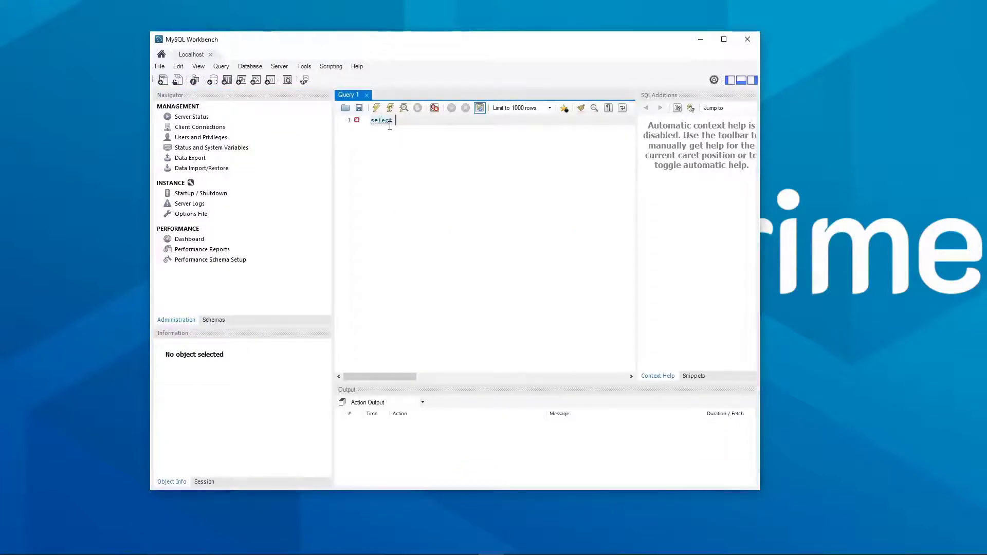
pyautogui.press('BackSpace')
pyautogui.press('BackSpace')
pyautogui.press('BackSpace')
pyautogui.press('BackSpace')
pyautogui.press('BackSpace')
pyautogui.press('BackSpace')
pyautogui.write('show databases;')
pyautogui.click(376, 107)
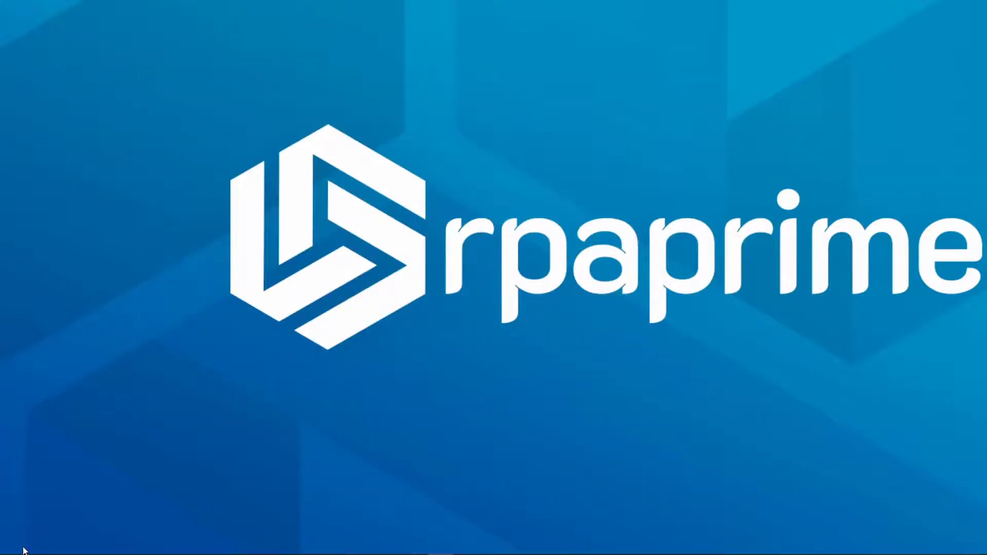
# Search 'admin', open Windows Administrative Tools and launch ODBC Data Sources (32-bit)
pyautogui.click(23, 550)
pyautogui.write('admin')
pyautogui.click(83, 260)
pyautogui.click(349, 293)
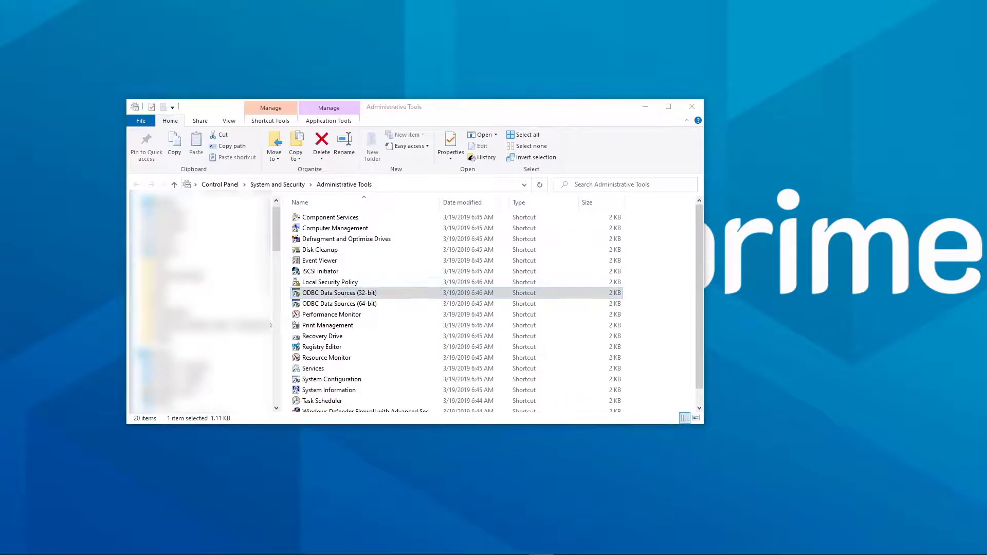
pyautogui.click(360, 264)
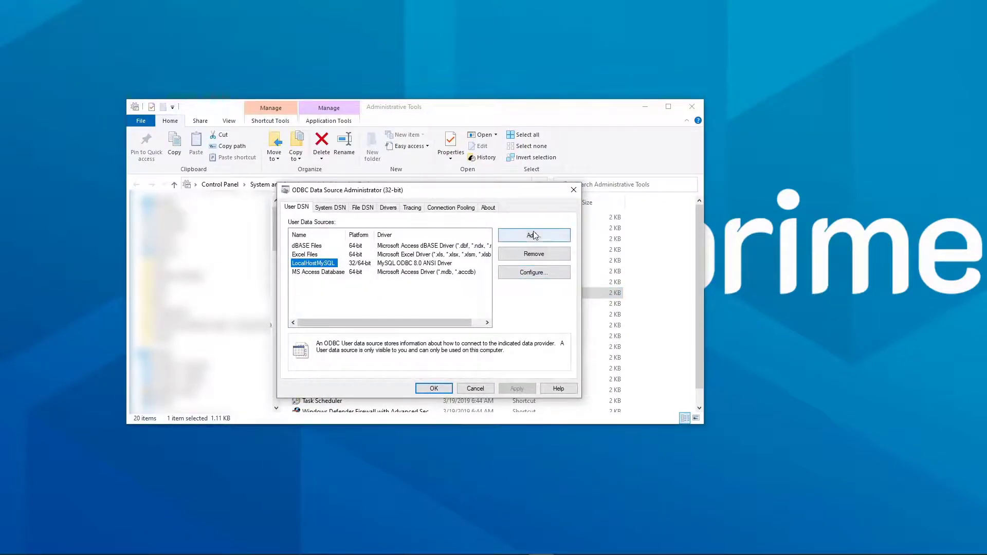
# Change the user LocalHostMySQL DSN port from 3307 to 3306, test it and save
pyautogui.click(532, 272)
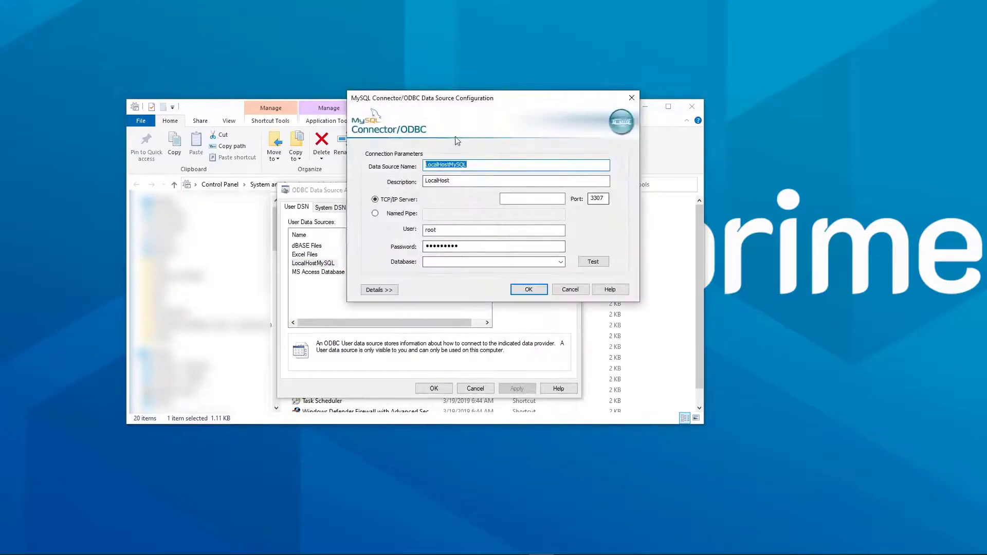
pyautogui.click(603, 199)
pyautogui.moveTo(604, 199); pyautogui.dragTo(577, 199)
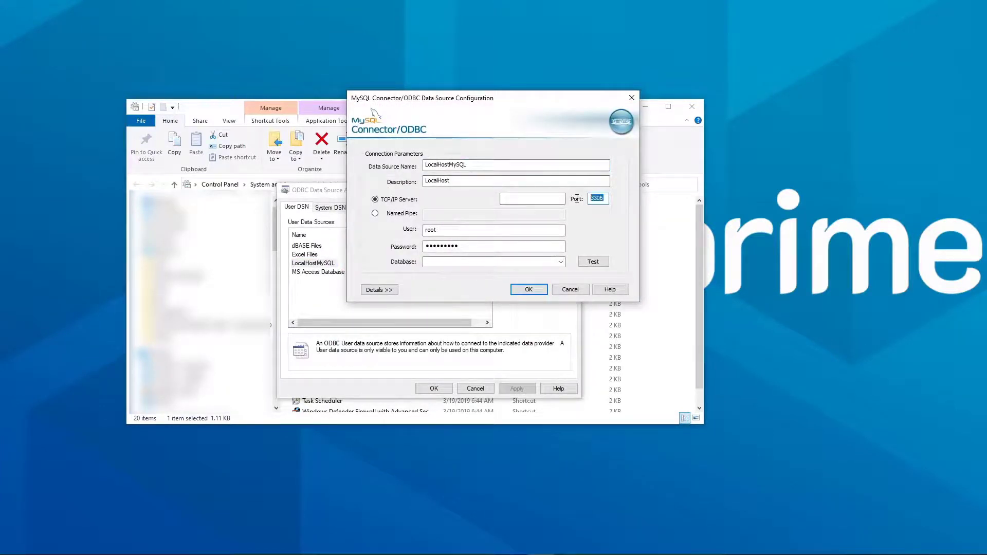
pyautogui.click(601, 199)
pyautogui.click(593, 262)
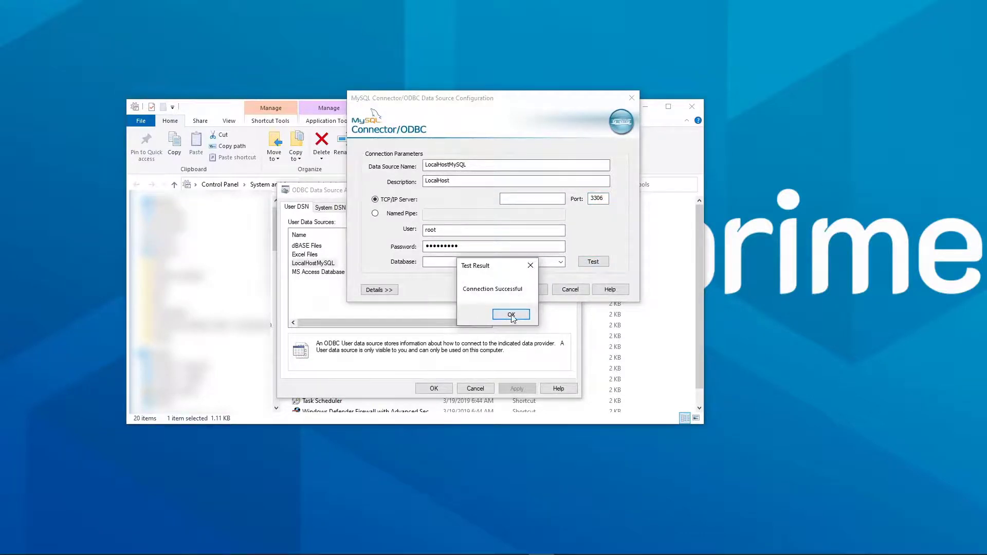
pyautogui.click(511, 314)
pyautogui.click(530, 289)
# Remove the LocalHostMySQL system DSN, leaving adonisdb, HostingMySQLDB and localhost
pyautogui.click(330, 209)
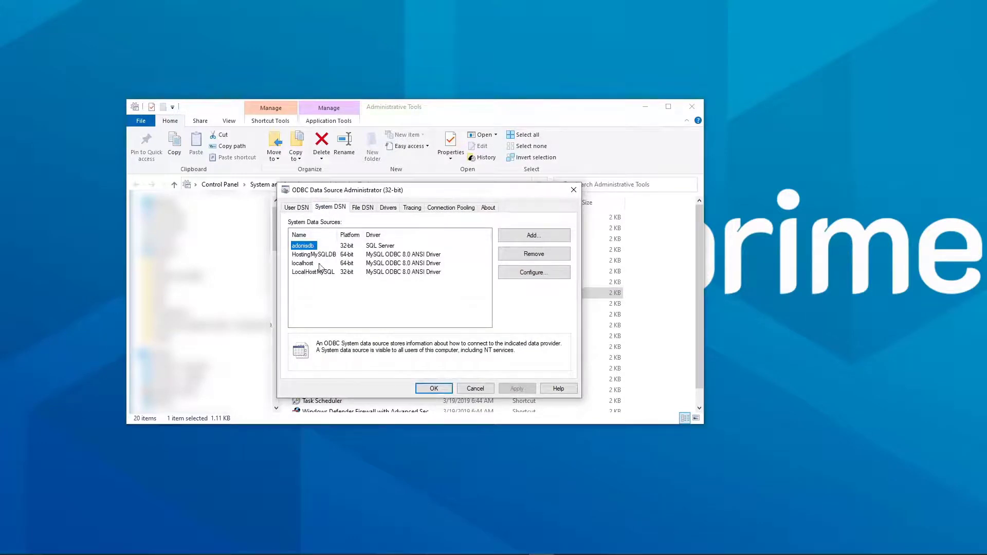
pyautogui.click(322, 272)
pyautogui.click(532, 256)
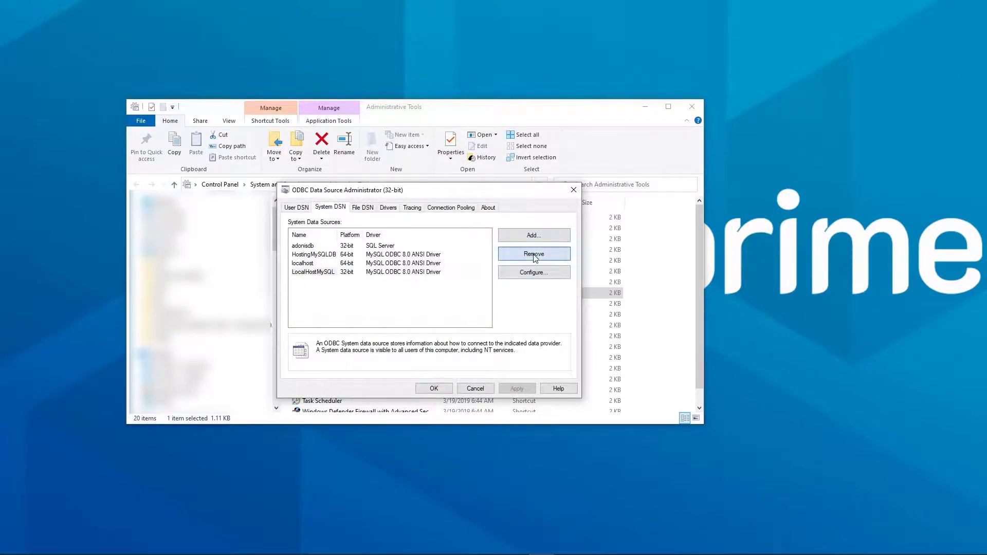
pyautogui.click(530, 319)
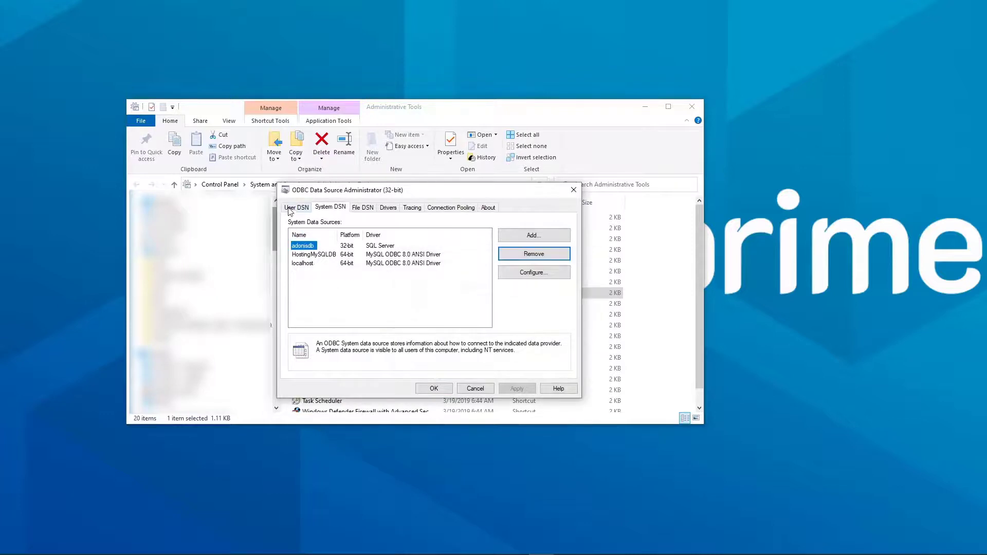
pyautogui.click(303, 209)
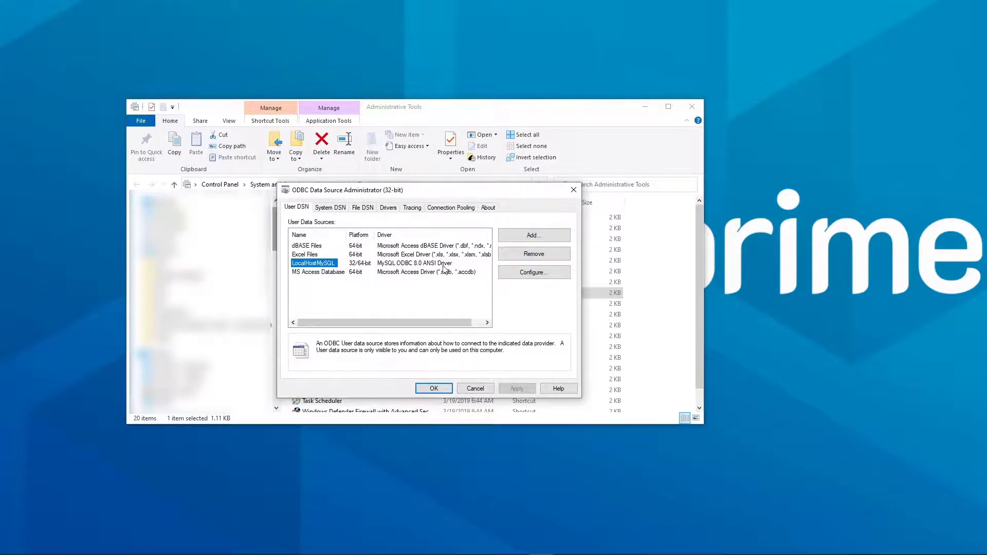
pyautogui.click(427, 265)
pyautogui.click(318, 265)
pyautogui.click(326, 208)
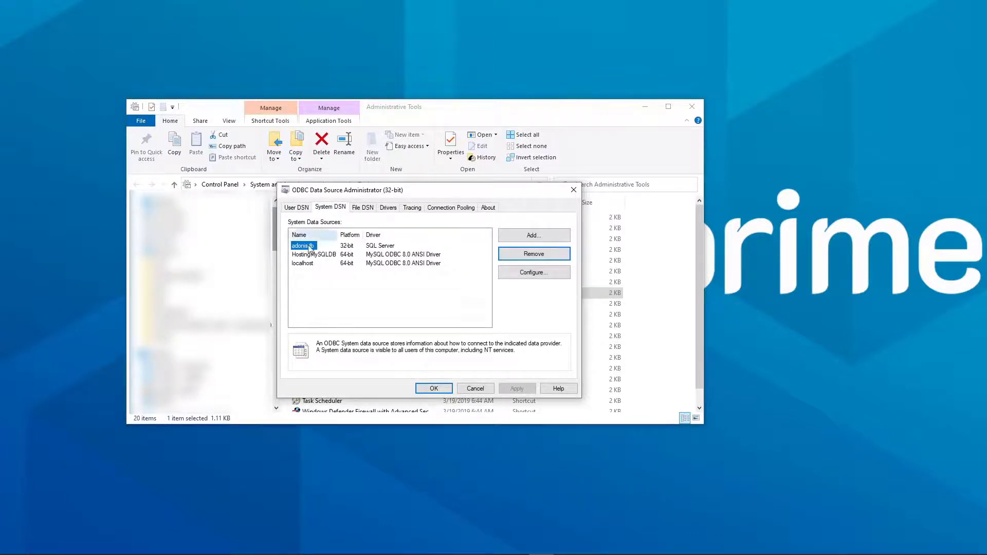
# Add a new system DSN using the MySQL ODBC 8.0 ANSI Driver
pyautogui.click(519, 236)
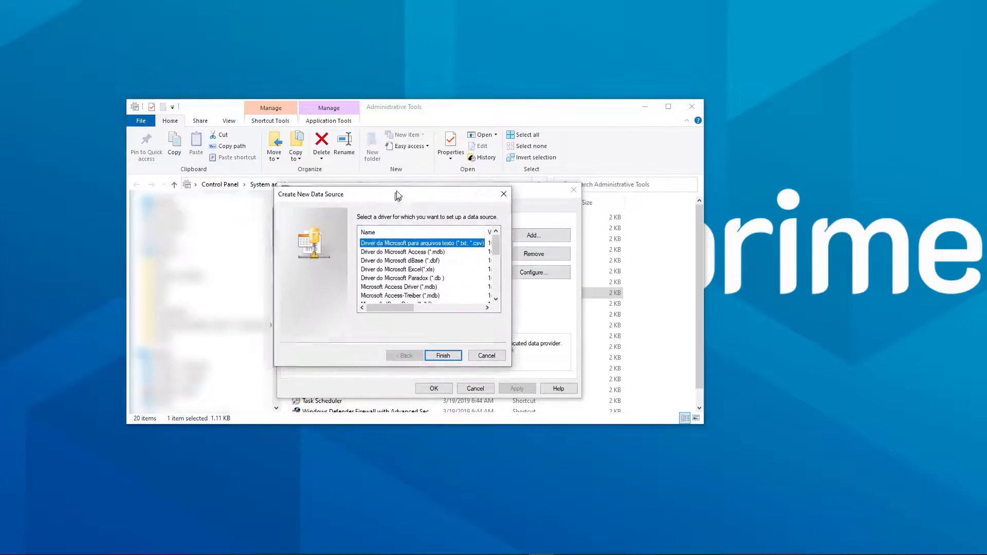
pyautogui.moveTo(500, 241); pyautogui.dragTo(506, 285)
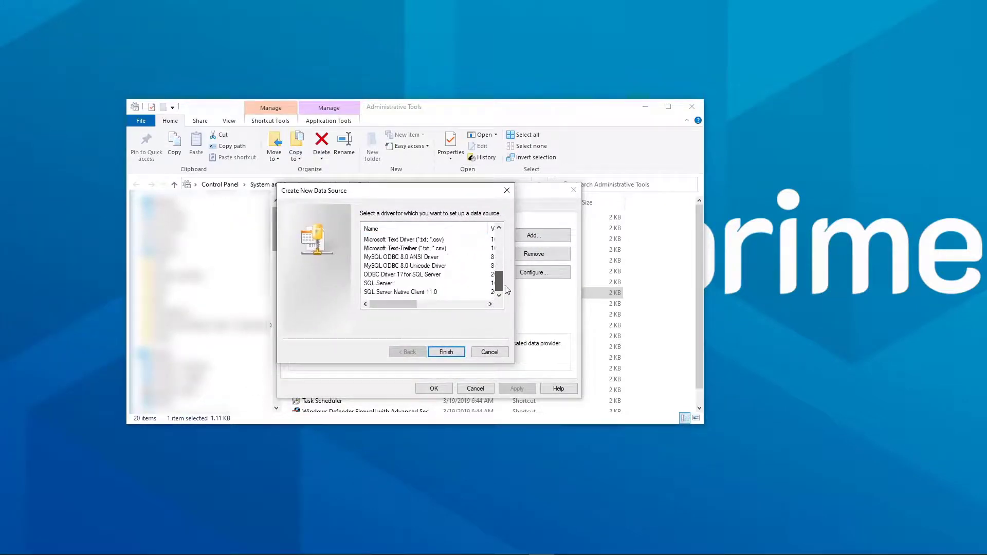
pyautogui.click(410, 257)
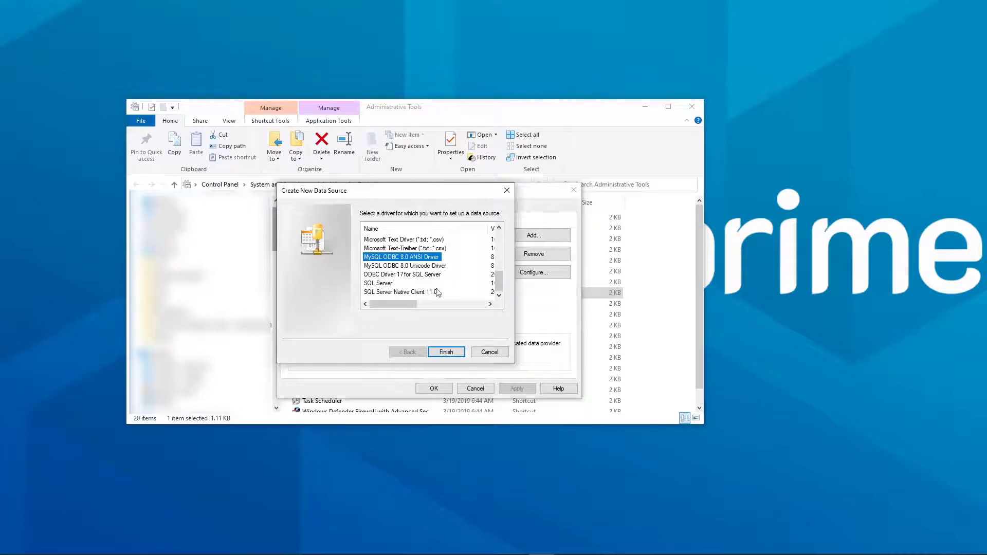
pyautogui.moveTo(398, 305); pyautogui.dragTo(396, 305)
pyautogui.click(446, 353)
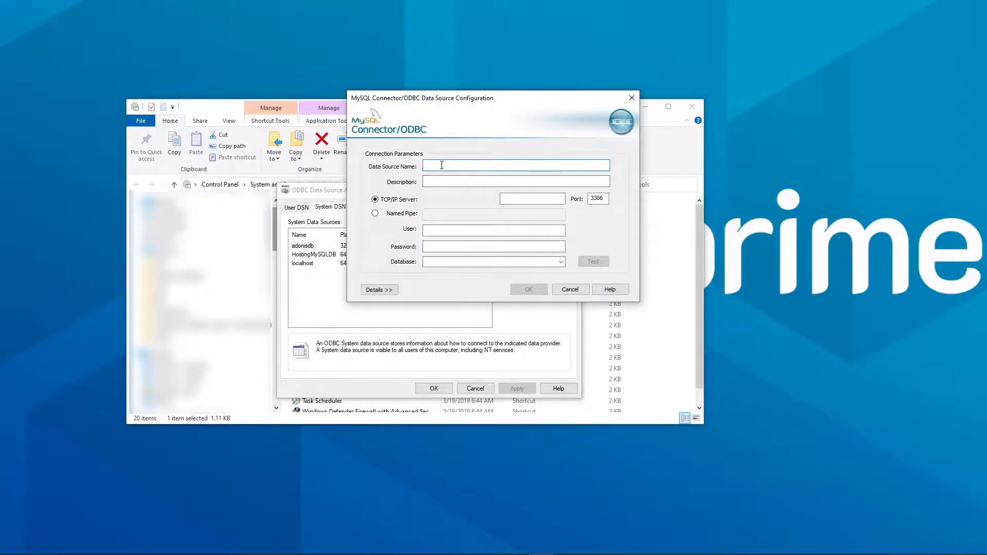
# Name it LocalHostMySQL with port 3306 and user root, test it and save
pyautogui.write('LocalHostMySQL')
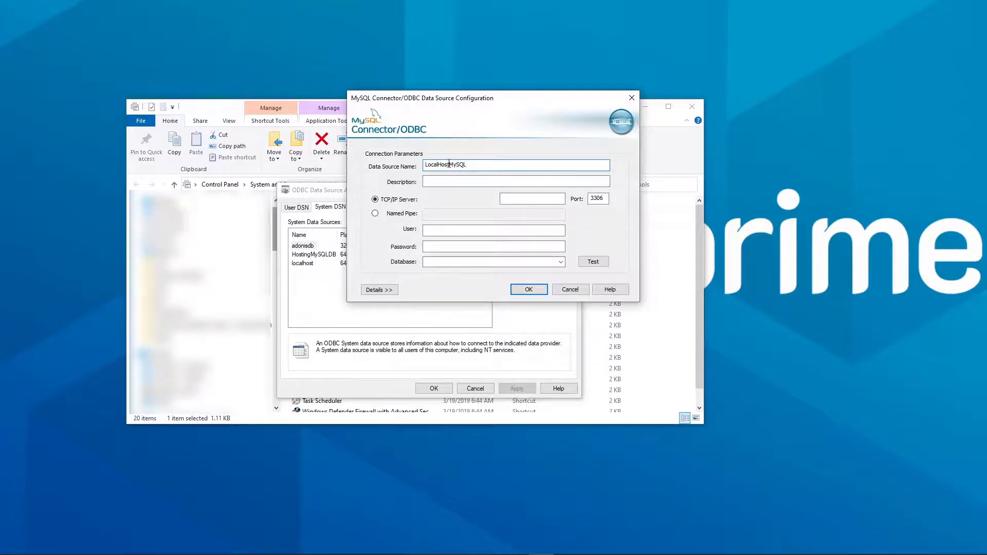
pyautogui.click(601, 199)
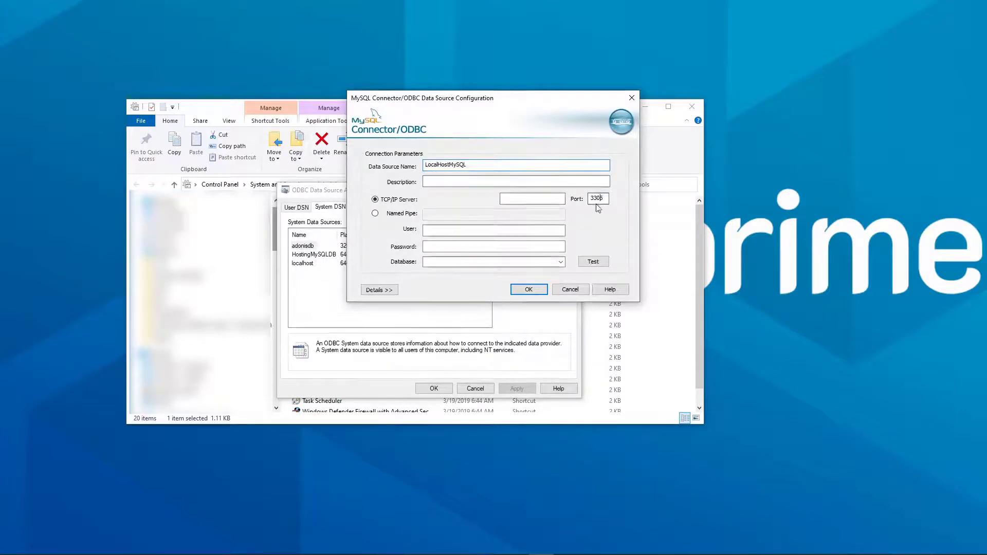
pyautogui.click(452, 232)
pyautogui.write('root')
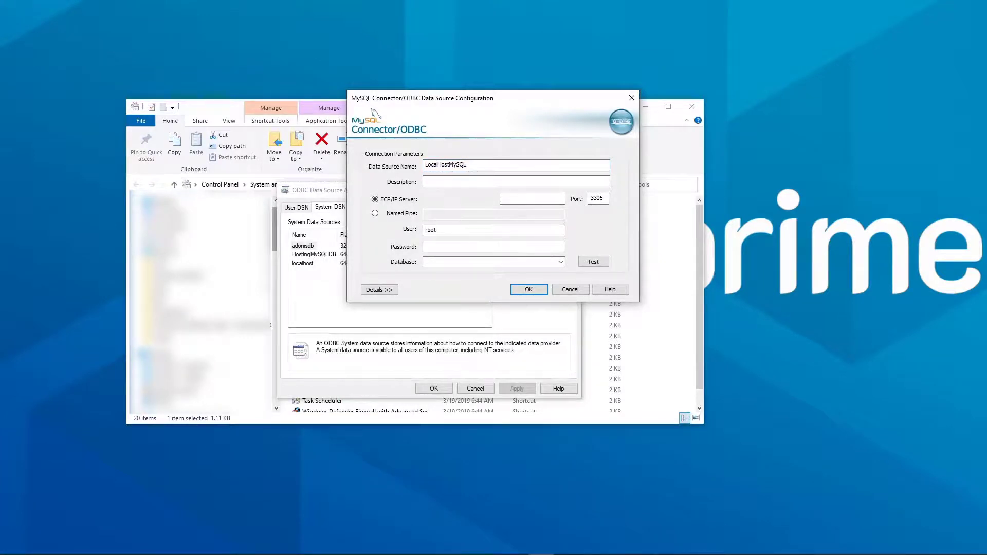
pyautogui.press('Tab')
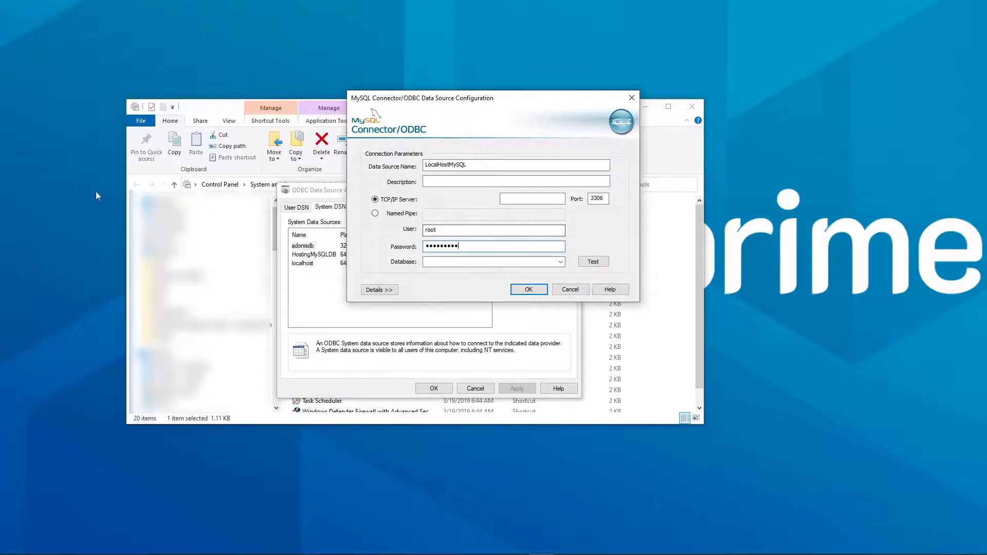
pyautogui.click(593, 261)
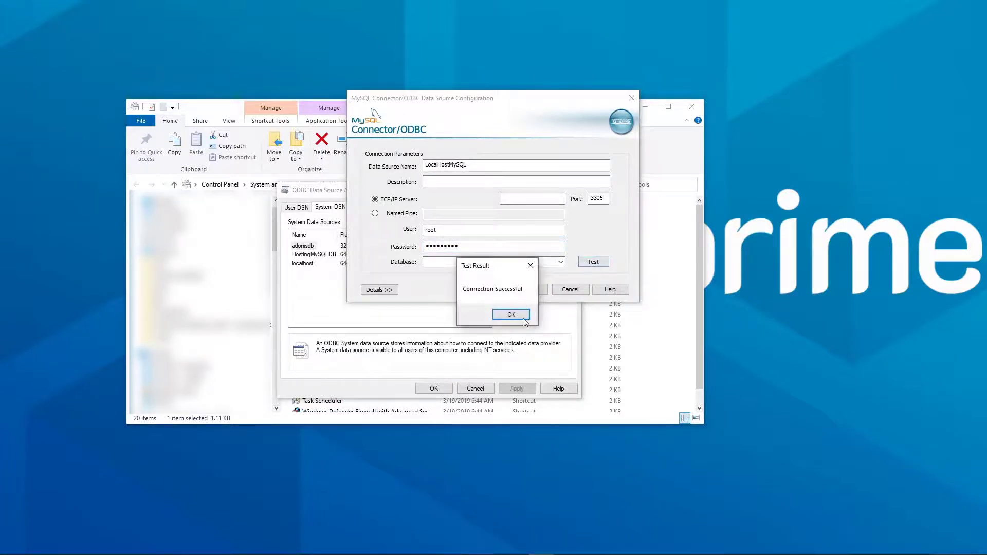
pyautogui.click(523, 318)
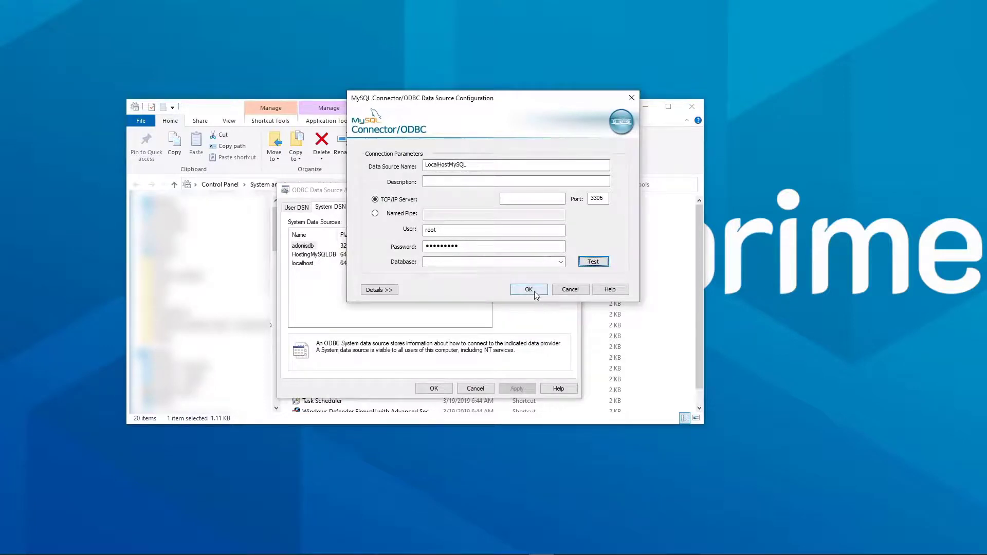
pyautogui.click(528, 290)
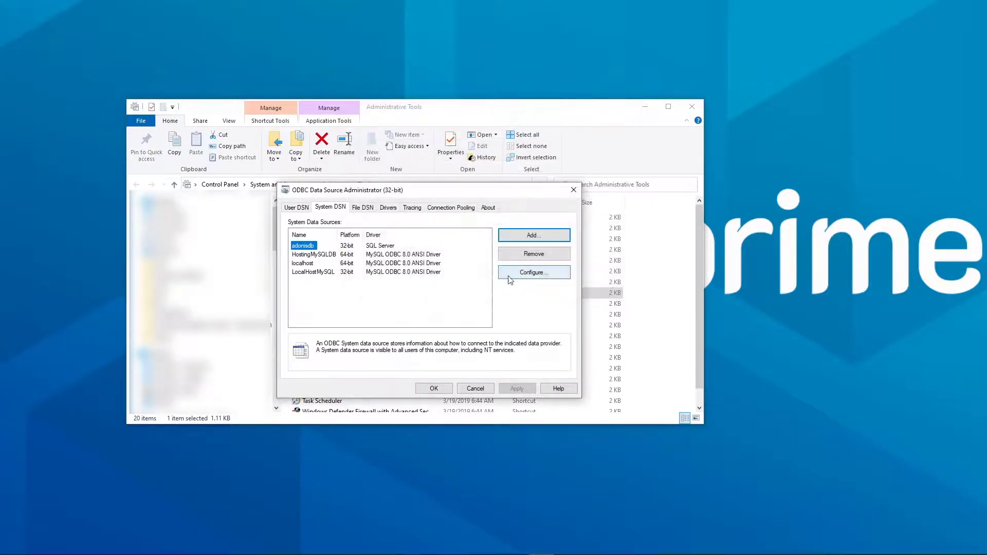
# Close the ODBC Administrator and return to the empty Sequence in UiPath Studio
pyautogui.click(434, 388)
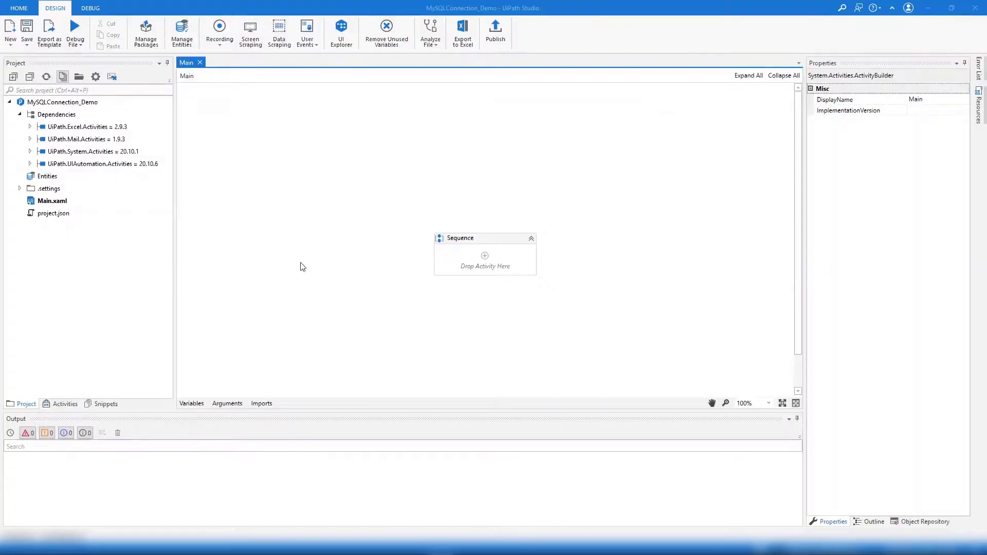
pyautogui.click(462, 239)
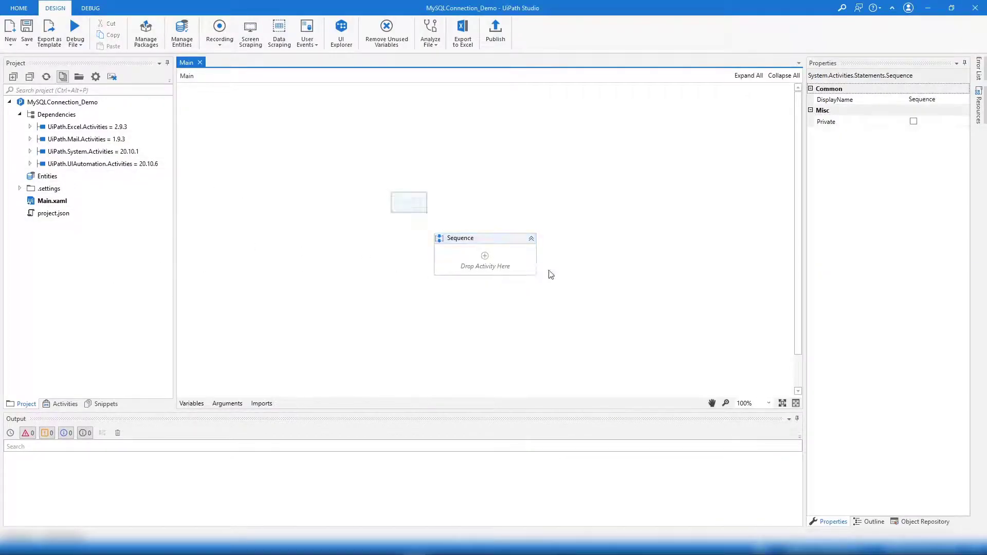
pyautogui.click(364, 234)
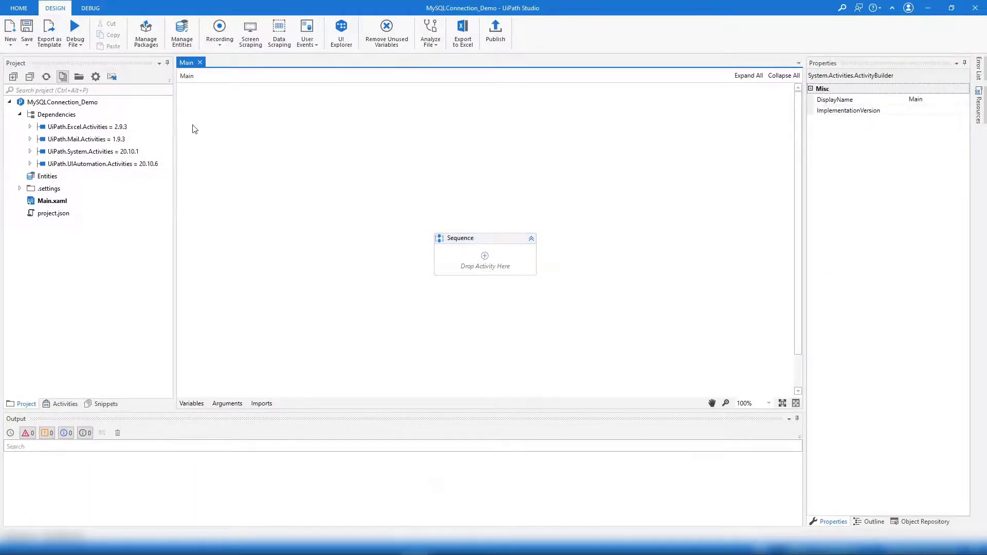
# Search 'database' in Manage Packages, install UiPath.Database.Activities 1.3.7369.25200, and save
pyautogui.click(146, 42)
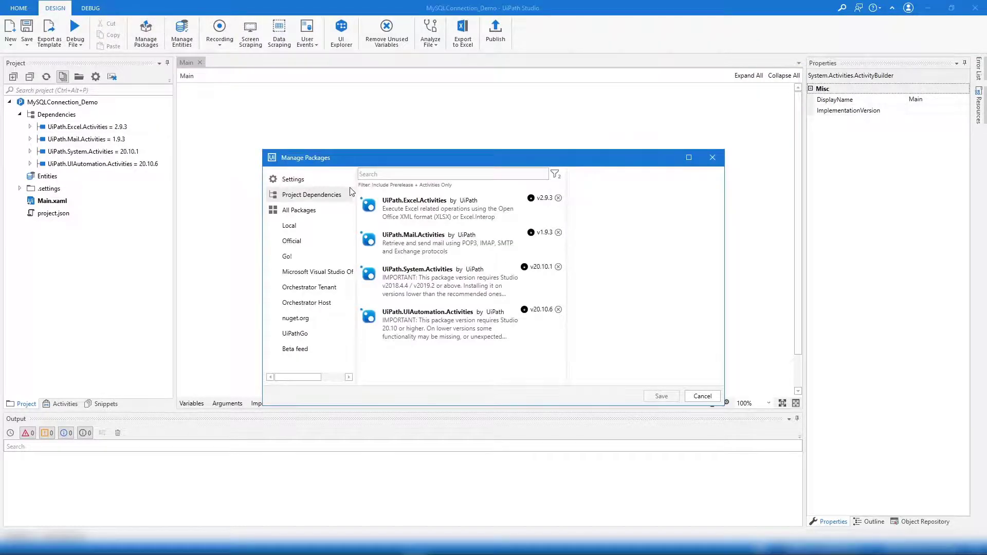
pyautogui.click(295, 215)
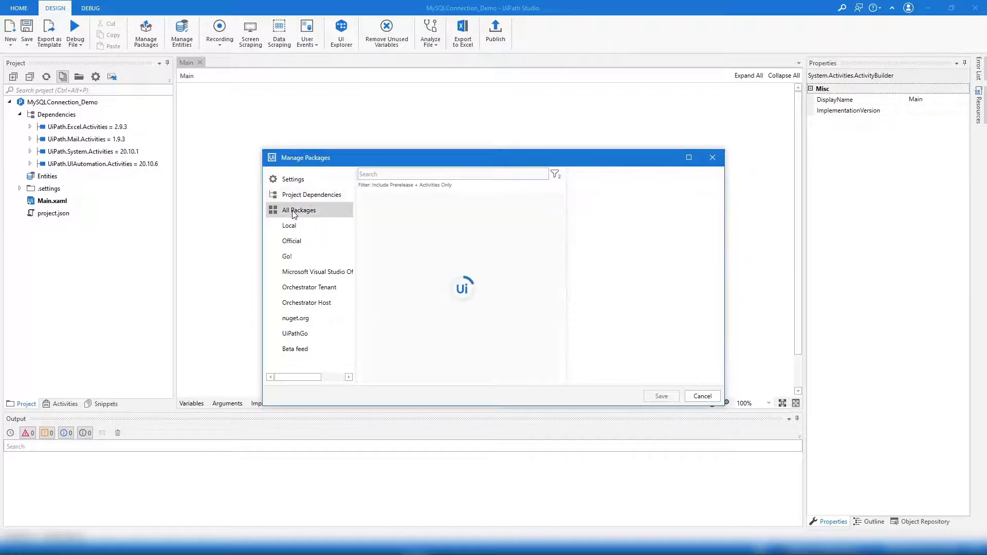
pyautogui.click(386, 177)
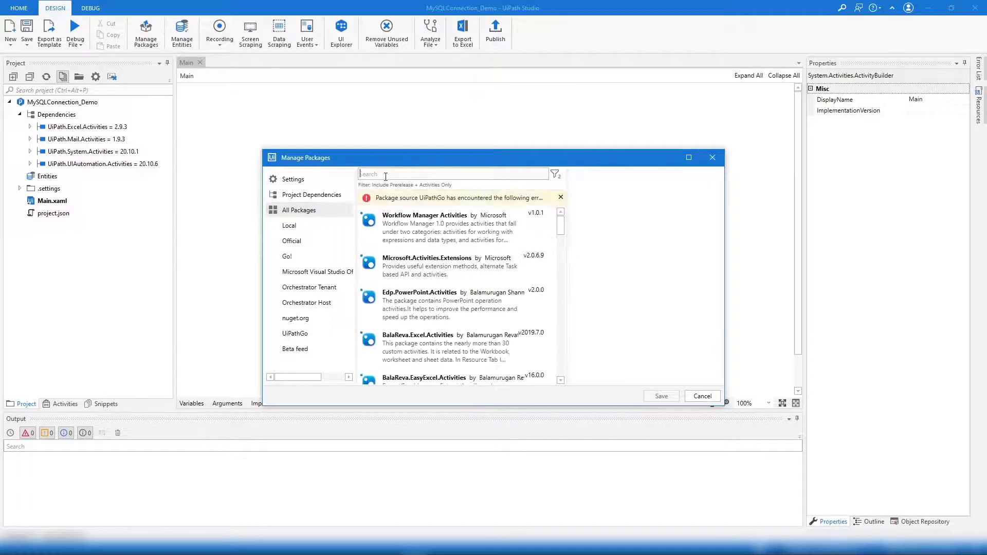
pyautogui.write('database')
pyautogui.click(429, 224)
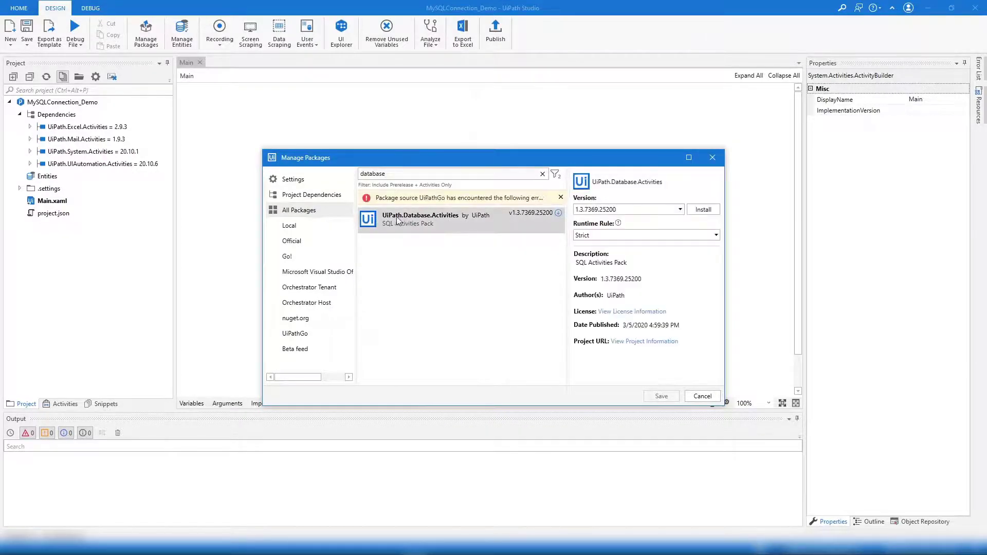
pyautogui.click(703, 209)
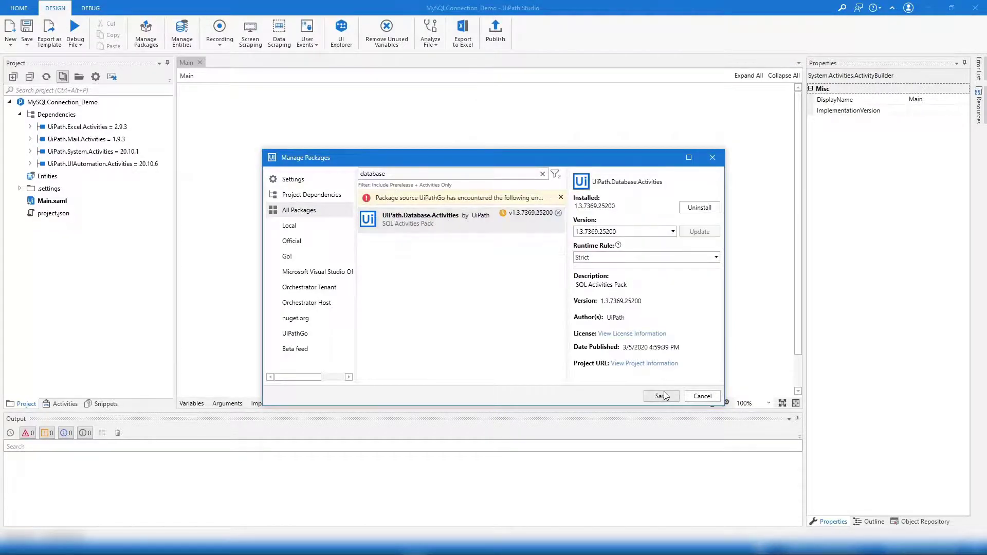
pyautogui.click(661, 397)
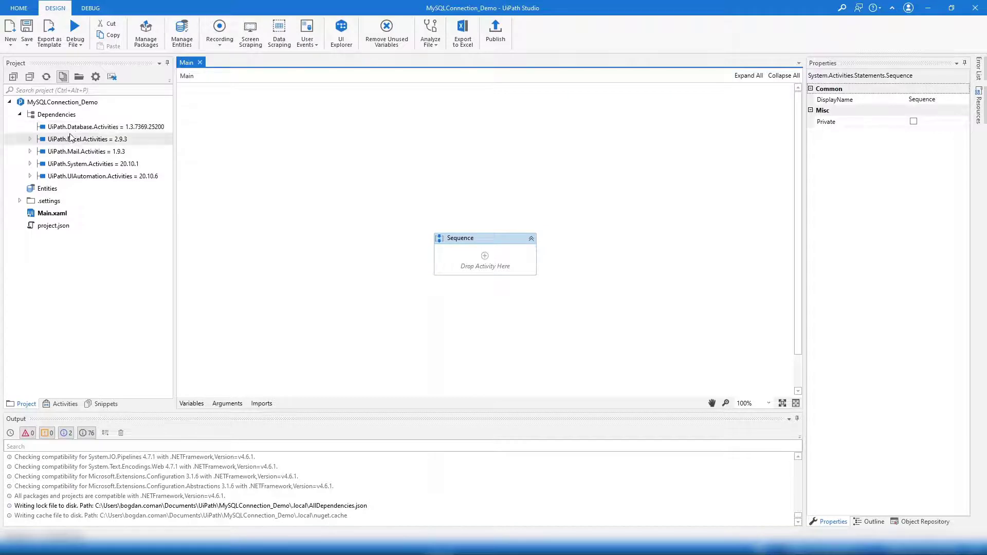
# Search the activities for 'database' and drag a Connect activity into the empty Sequence
pyautogui.click(83, 129)
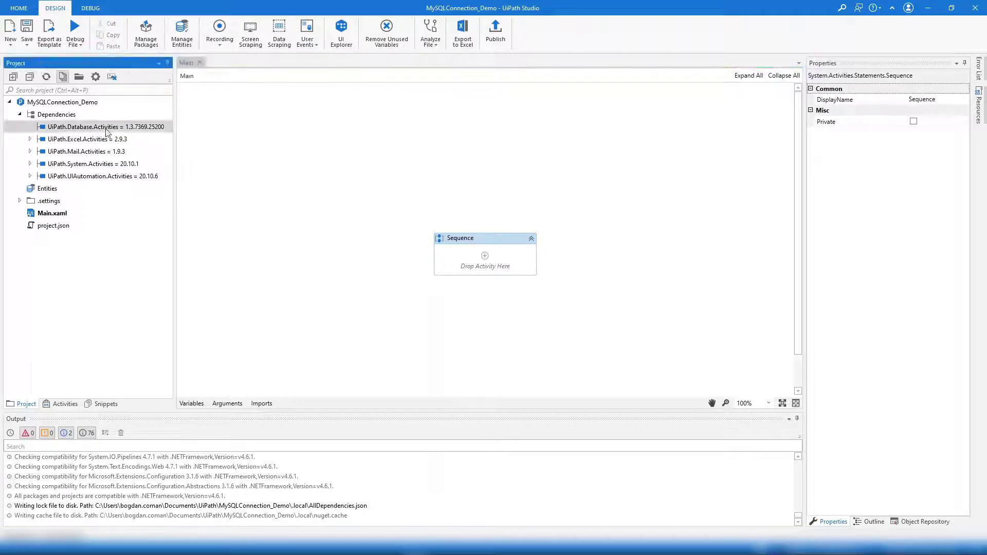
pyautogui.click(48, 118)
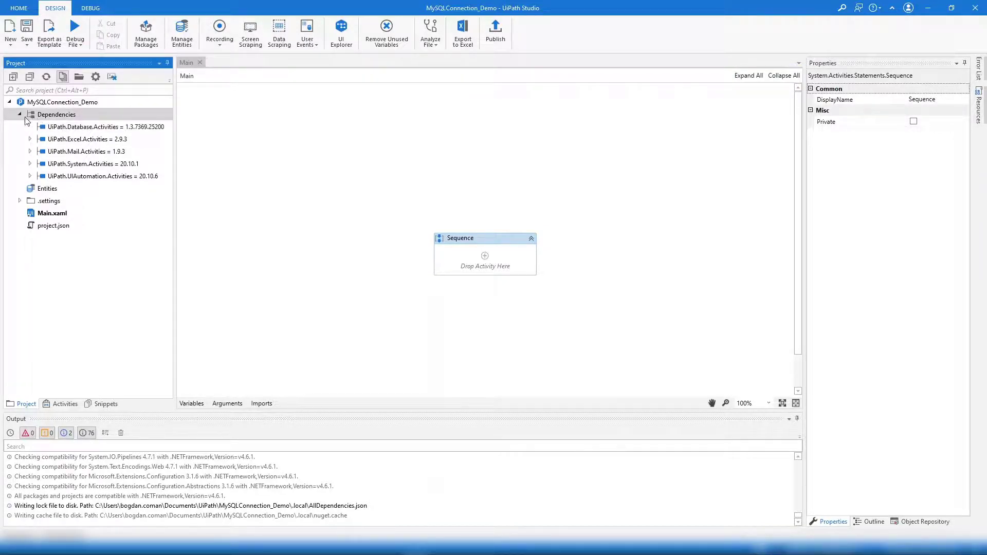
pyautogui.click(484, 263)
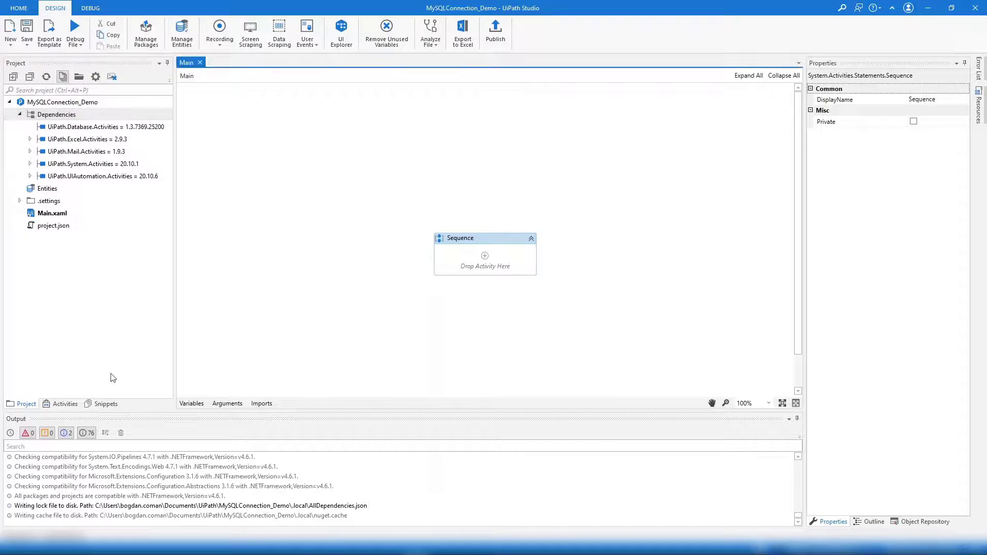
pyautogui.click(65, 404)
pyautogui.write('database')
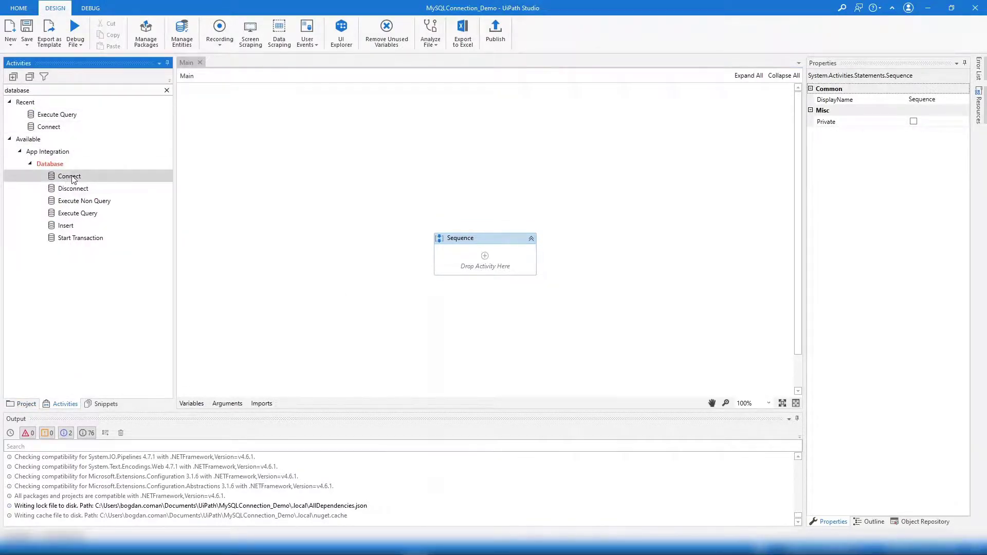
pyautogui.moveTo(66, 179); pyautogui.dragTo(514, 271)
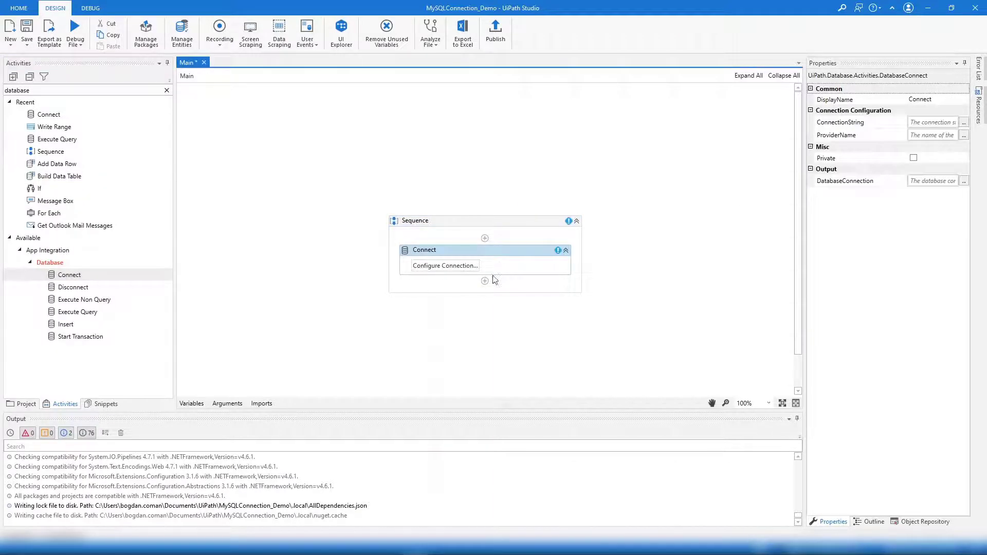
# In the Connect activity's Connection Wizard, choose the ODBC data provider
pyautogui.click(465, 266)
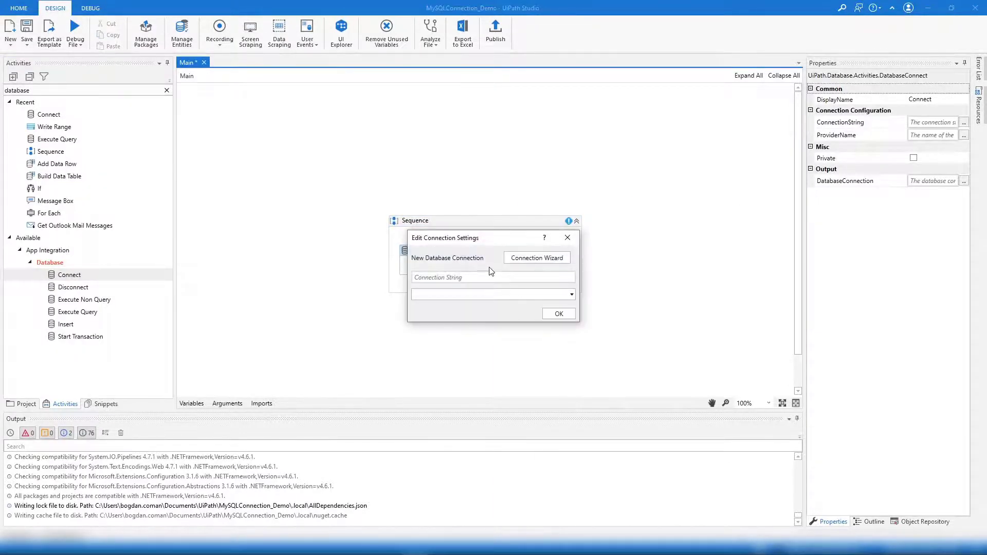
pyautogui.click(521, 260)
pyautogui.click(406, 272)
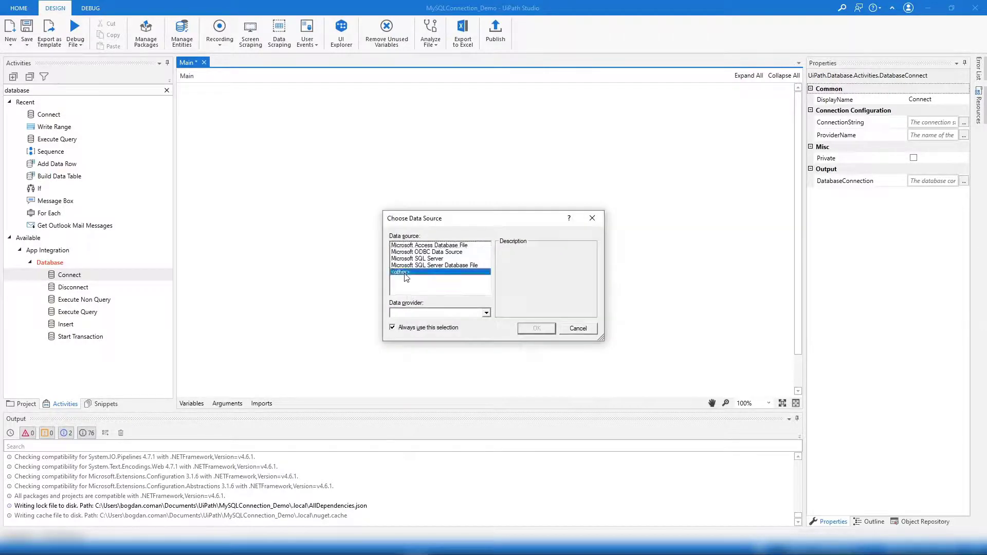
pyautogui.click(487, 314)
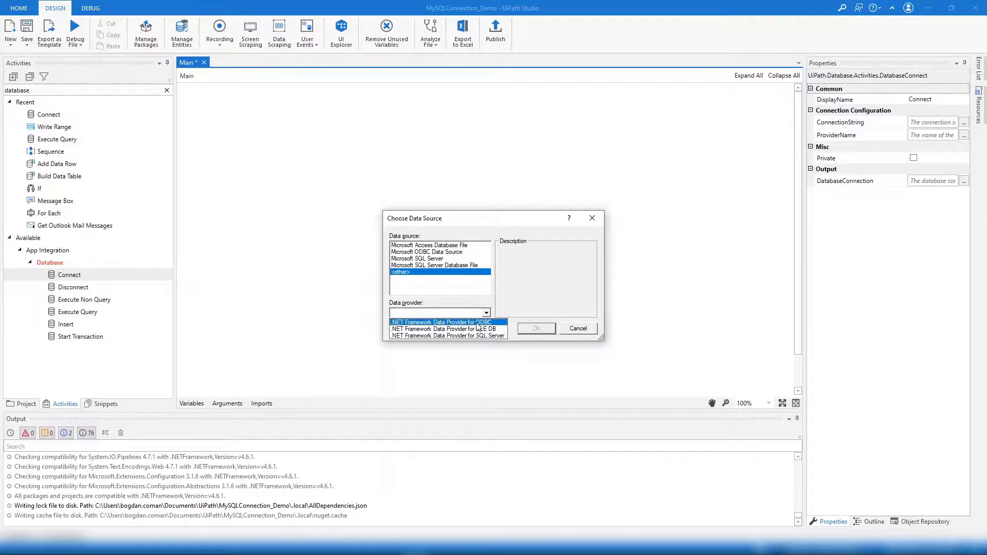
pyautogui.click(477, 323)
pyautogui.click(534, 328)
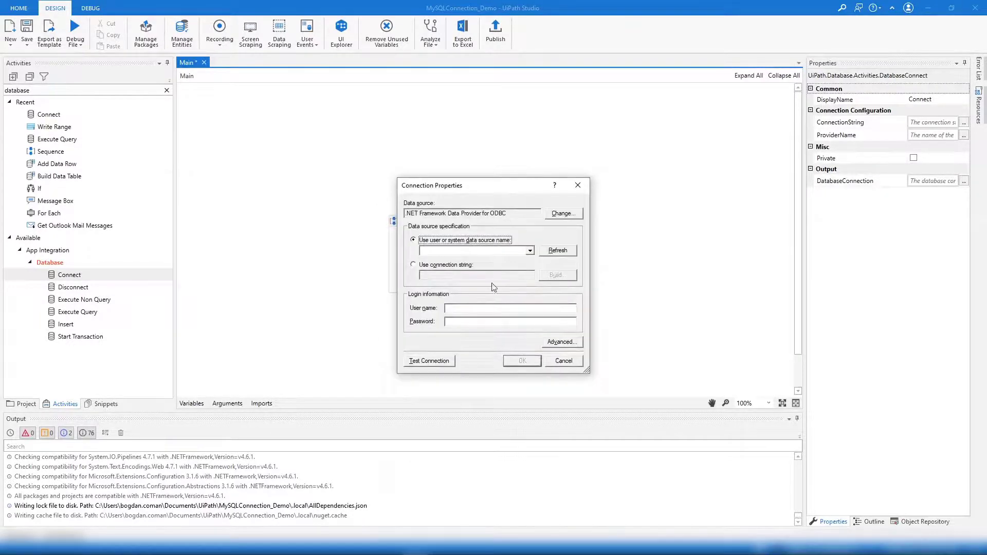
# Select the LocalHostMySQL data source, test the connection successfully, and confirm the settings
pyautogui.click(560, 252)
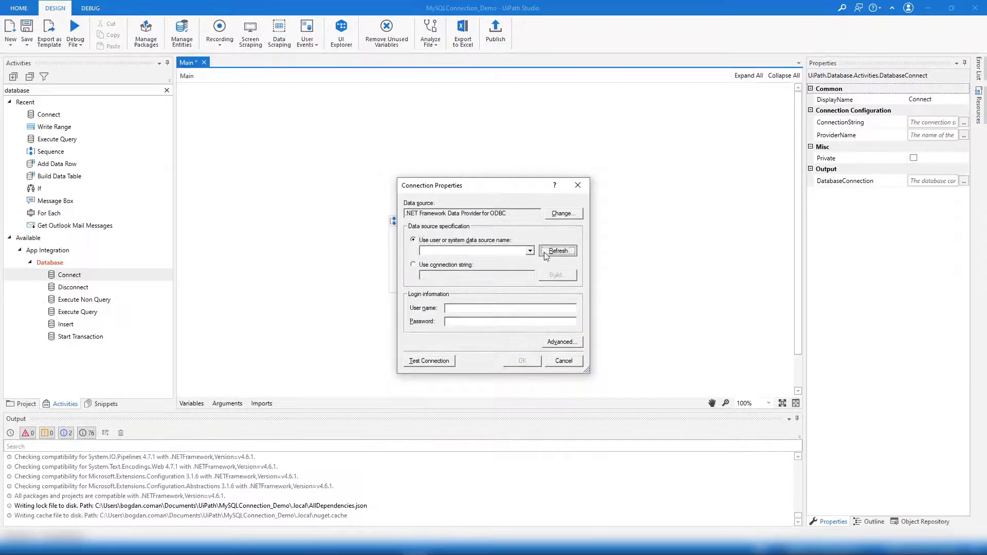
pyautogui.click(529, 251)
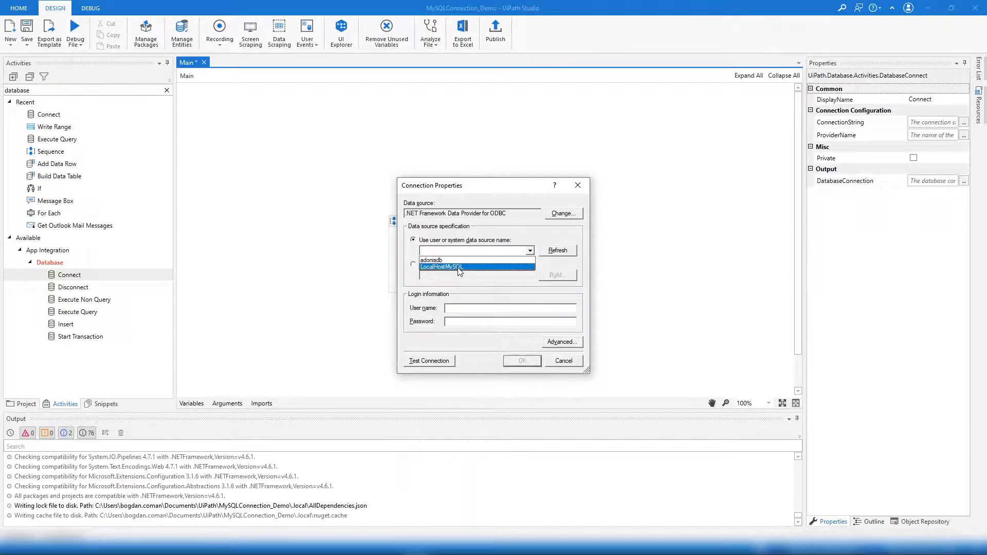
pyautogui.click(457, 268)
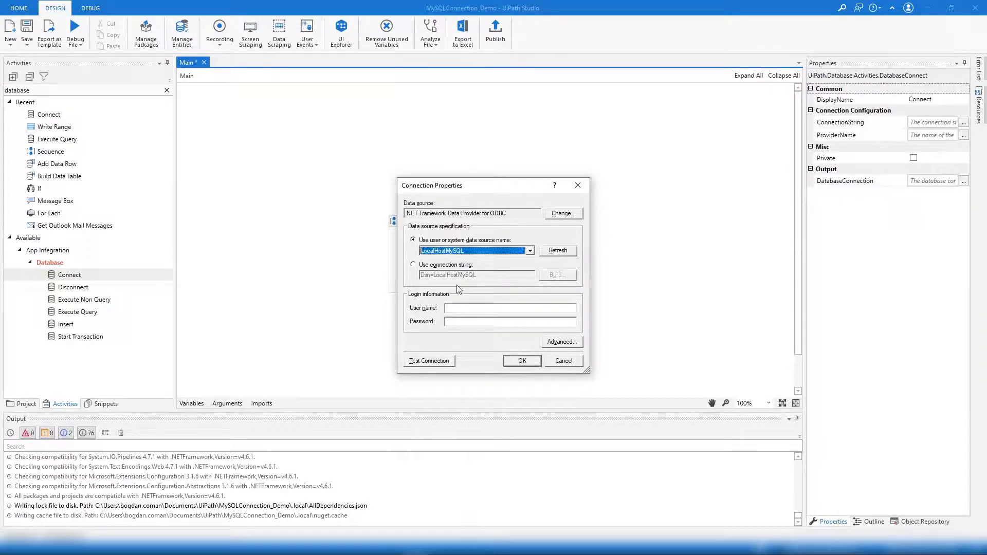
pyautogui.click(461, 307)
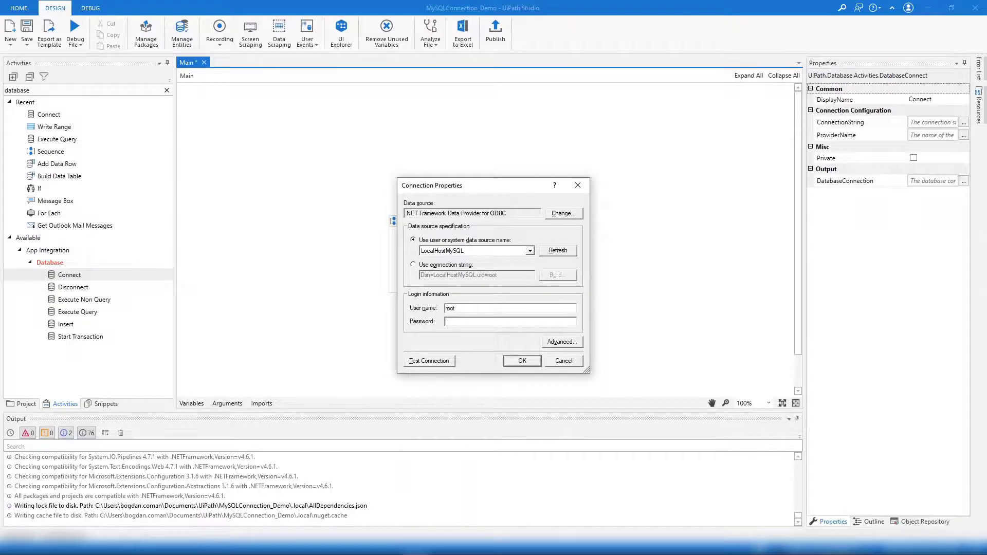
pyautogui.click(437, 362)
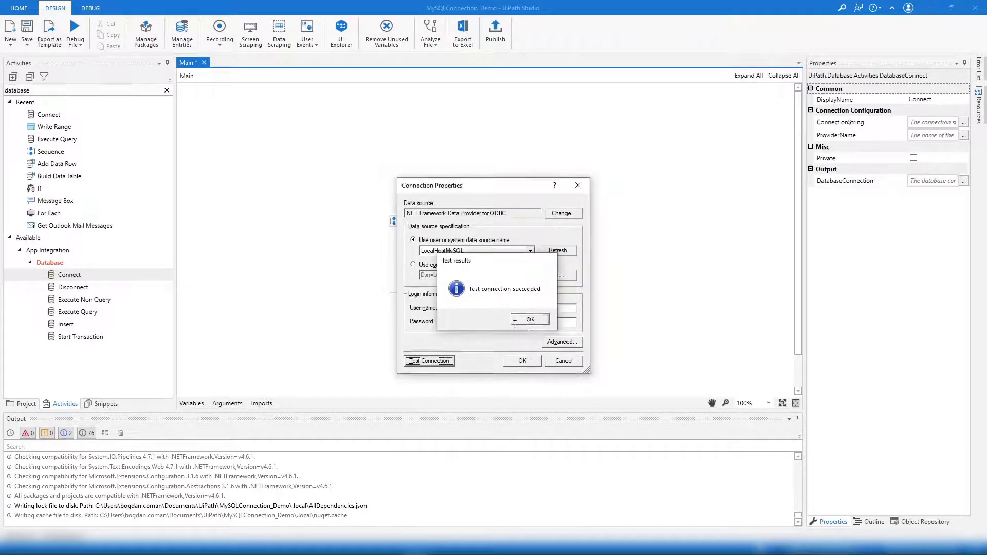
pyautogui.click(530, 319)
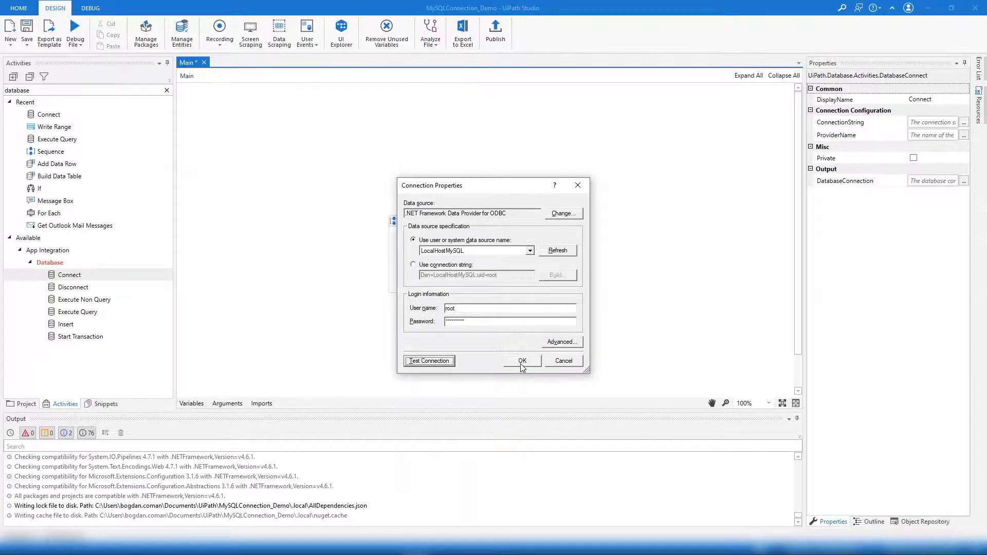
pyautogui.click(522, 361)
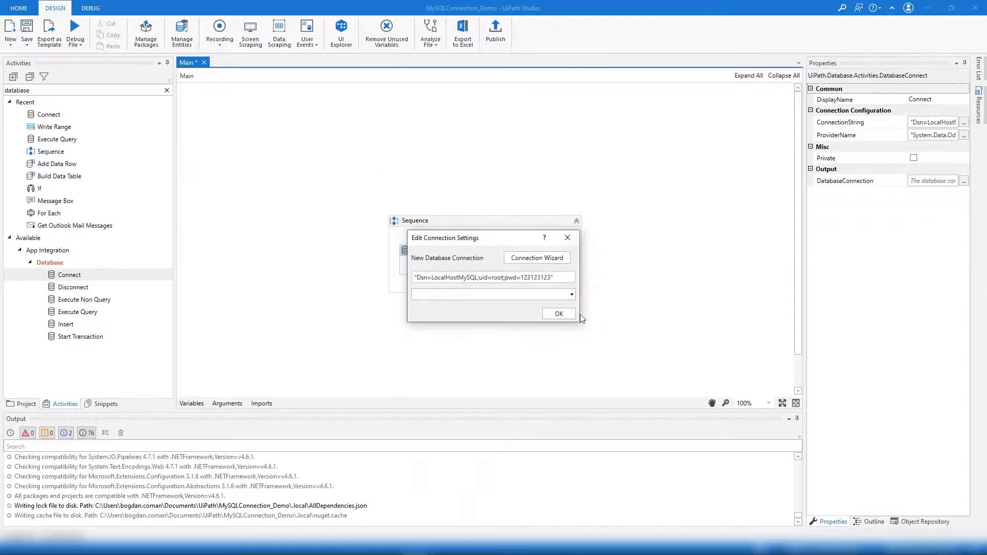
pyautogui.click(546, 313)
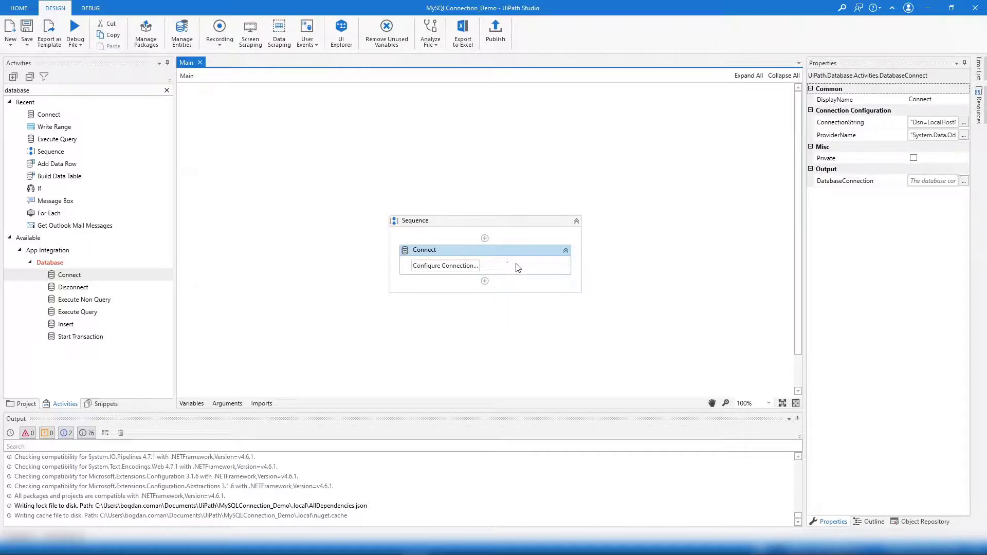
# Store the Connect output in a new databaseConnection variable and save the workflow
pyautogui.click(921, 182)
pyautogui.hotkey('ctrl', 'k')
pyautogui.write('database')
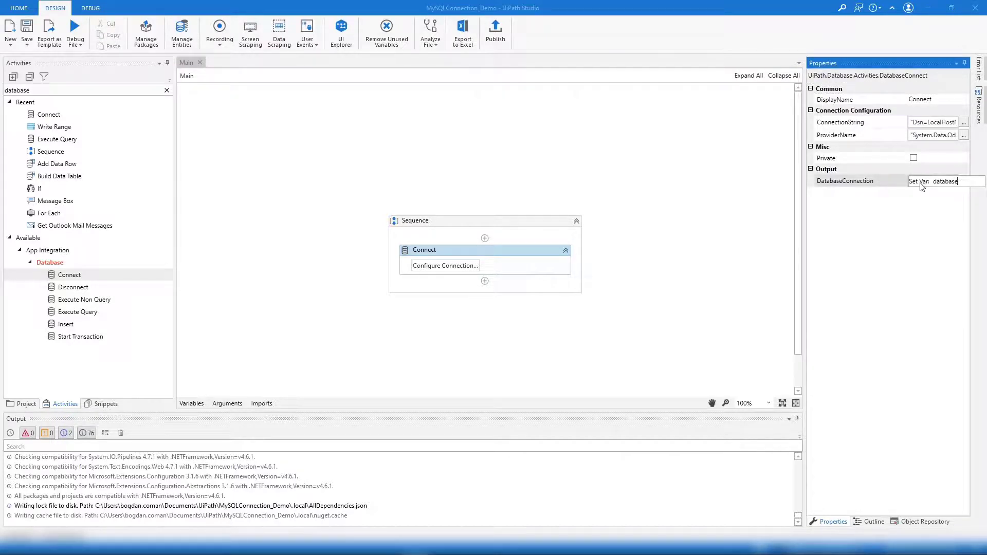
pyautogui.write('Connection')
pyautogui.press('Return')
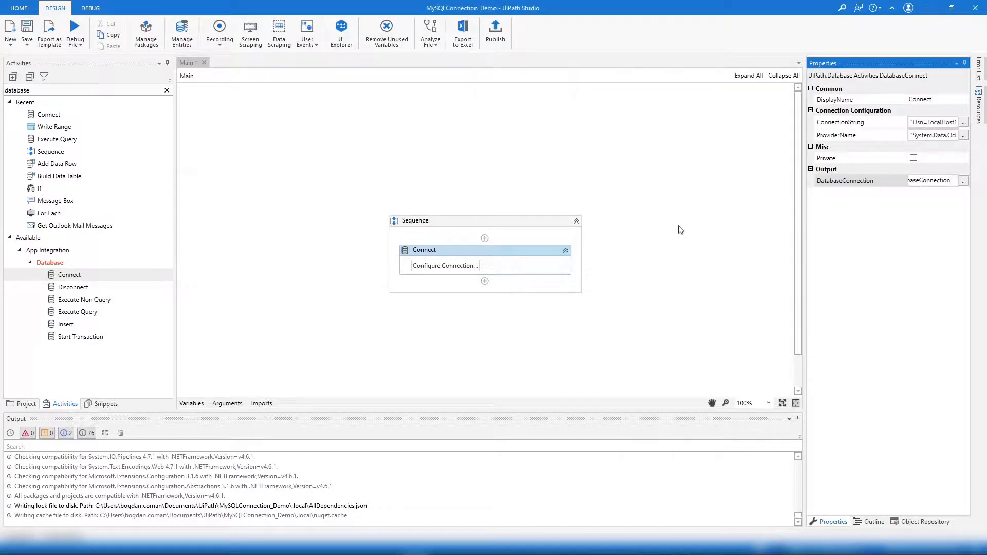
pyautogui.click(532, 239)
pyautogui.hotkey('ctrl', 's')
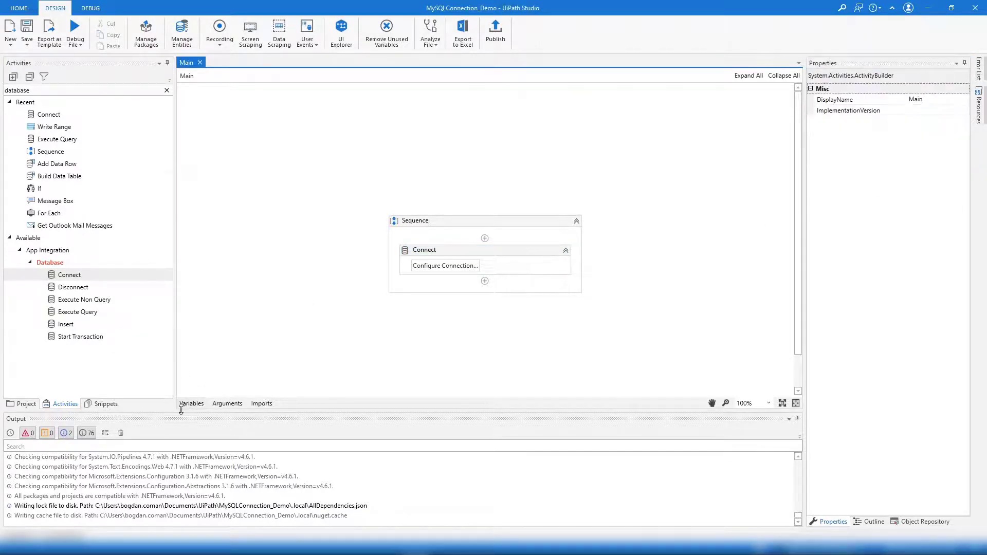
# Verify the databaseConnection variable's type in the Variables panel
pyautogui.click(191, 404)
pyautogui.click(436, 250)
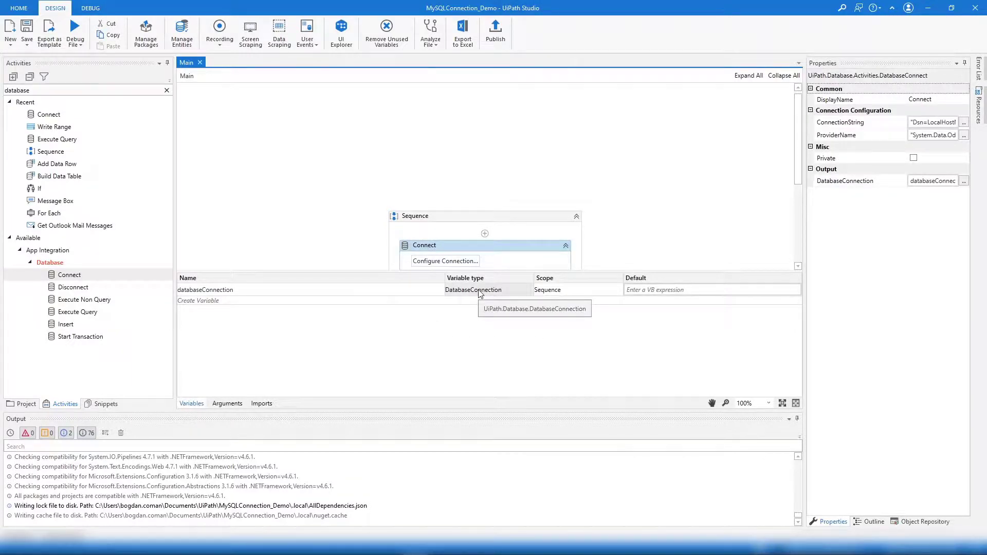
pyautogui.click(191, 404)
pyautogui.click(36, 90)
pyautogui.hotkey('ctrl', 'a')
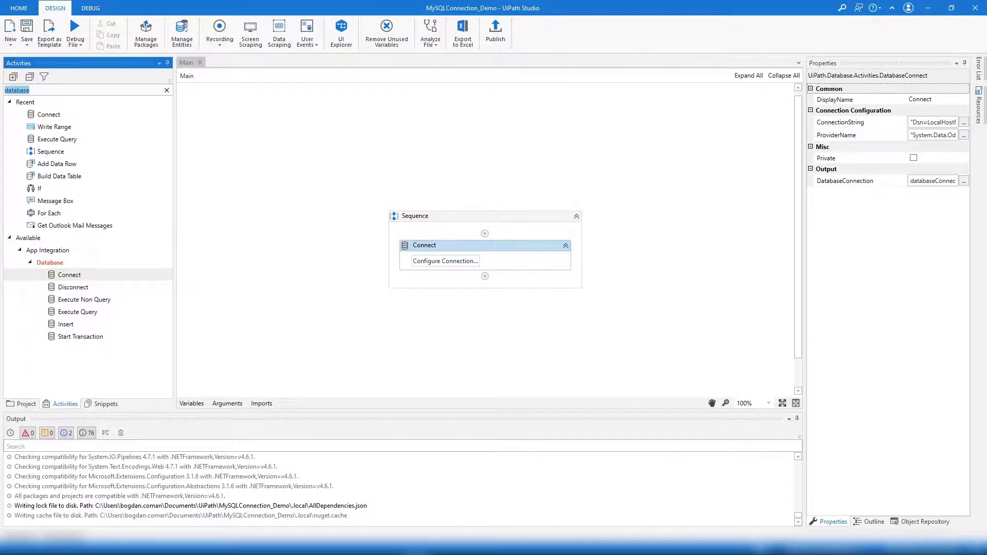
# Add Execute Query below Connect with databaseConnection as its existing connection
pyautogui.click(72, 312)
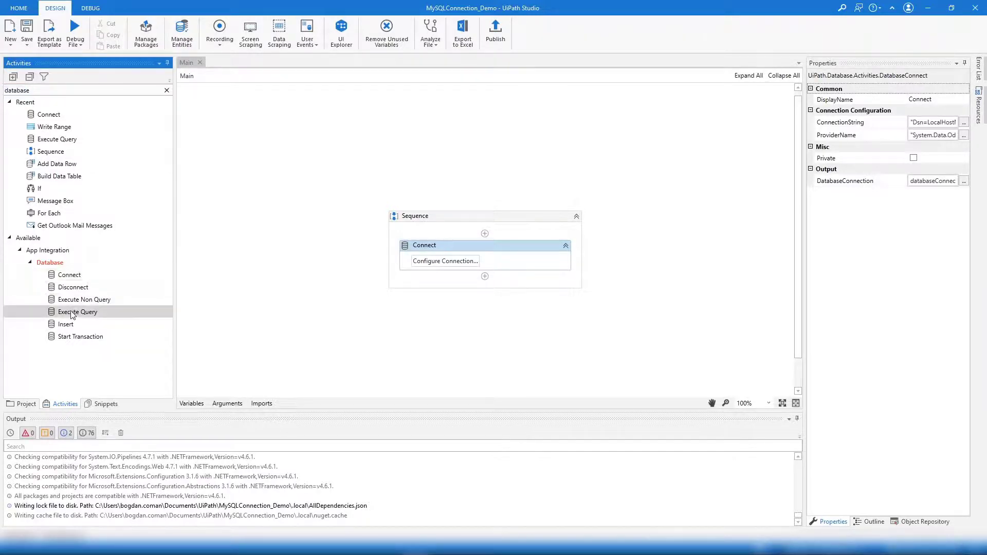
pyautogui.moveTo(72, 315); pyautogui.dragTo(486, 280)
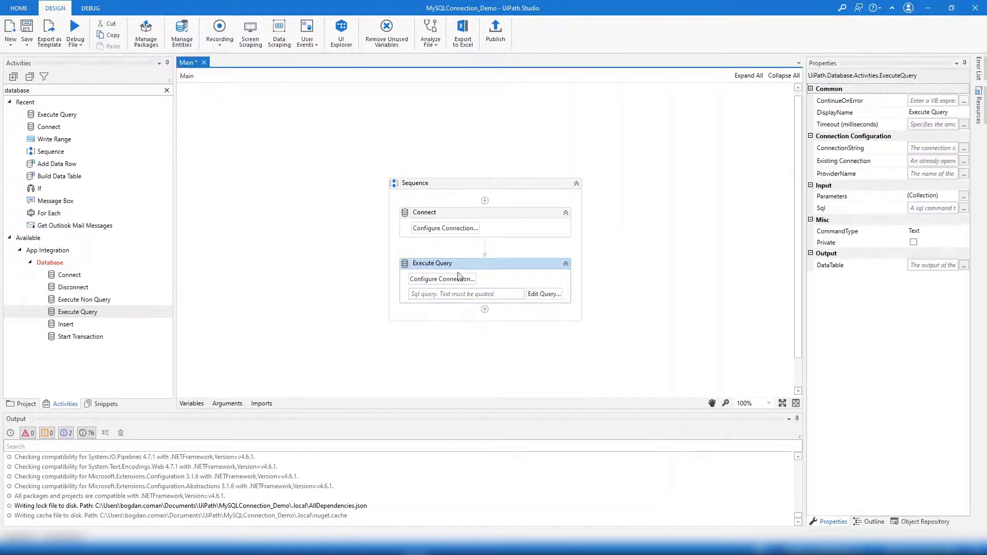
pyautogui.click(927, 162)
pyautogui.write('data')
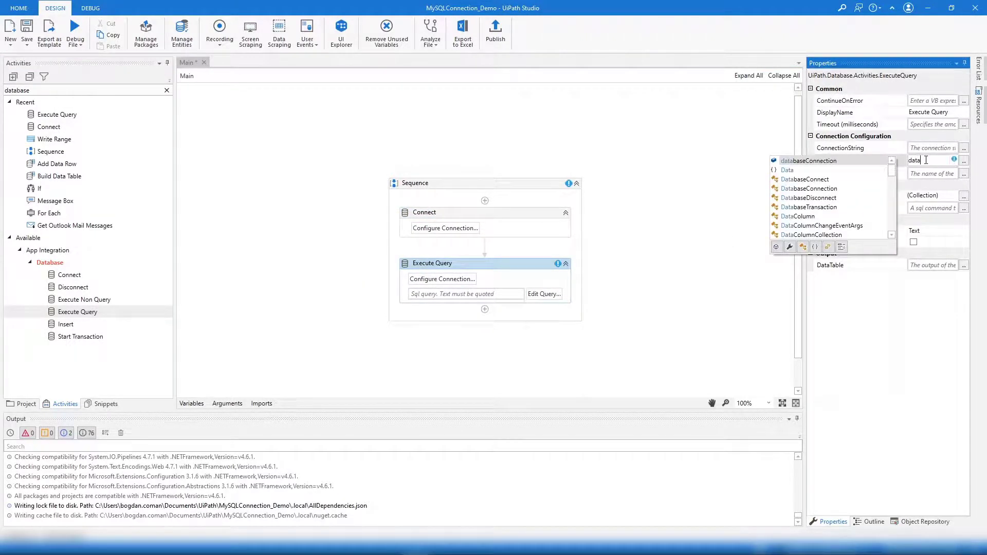
pyautogui.press('Tab')
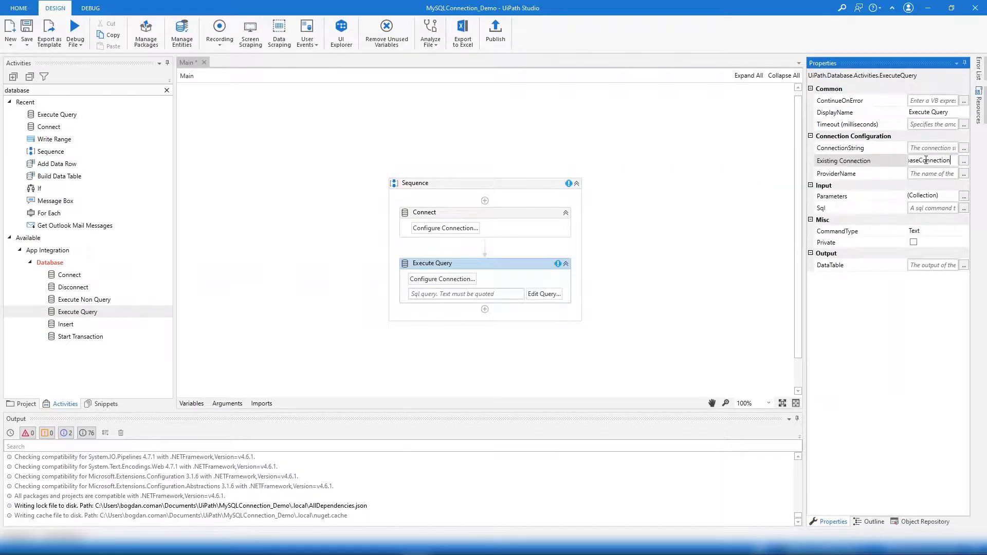
pyautogui.hotkey('ctrl', 's')
# Enter the SQL 'show databases' and store the query result in a new databases_DT variable
pyautogui.click(475, 294)
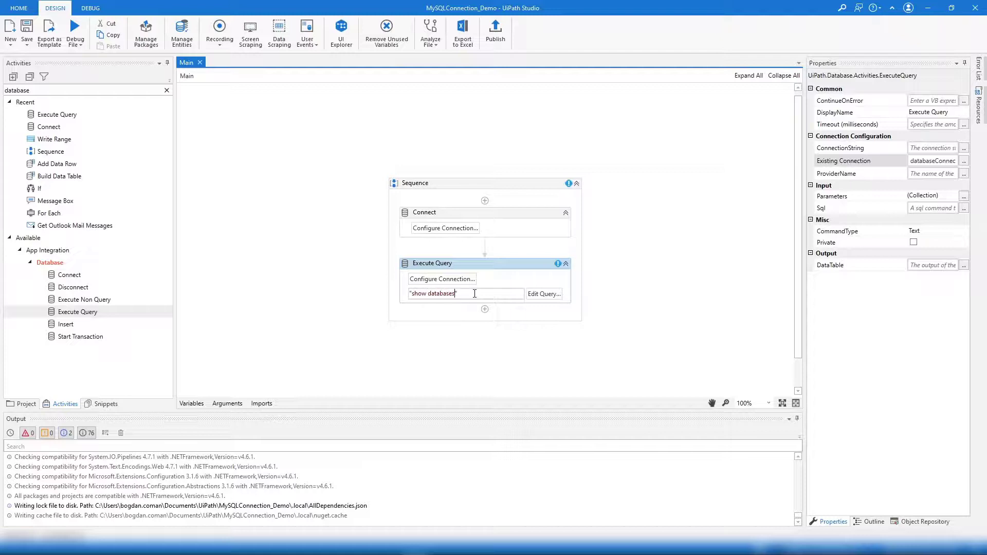
pyautogui.click(939, 265)
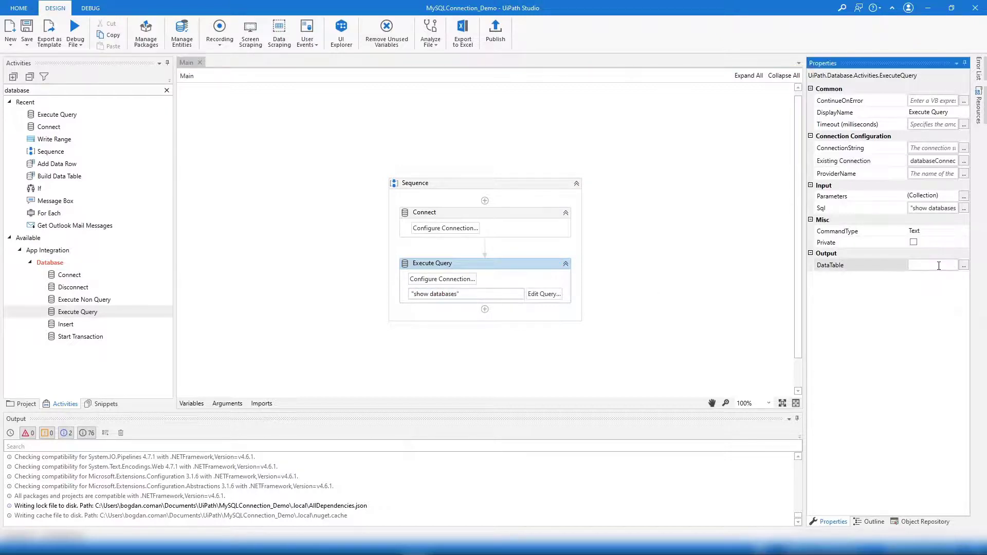
pyautogui.hotkey('ctrl', 'k')
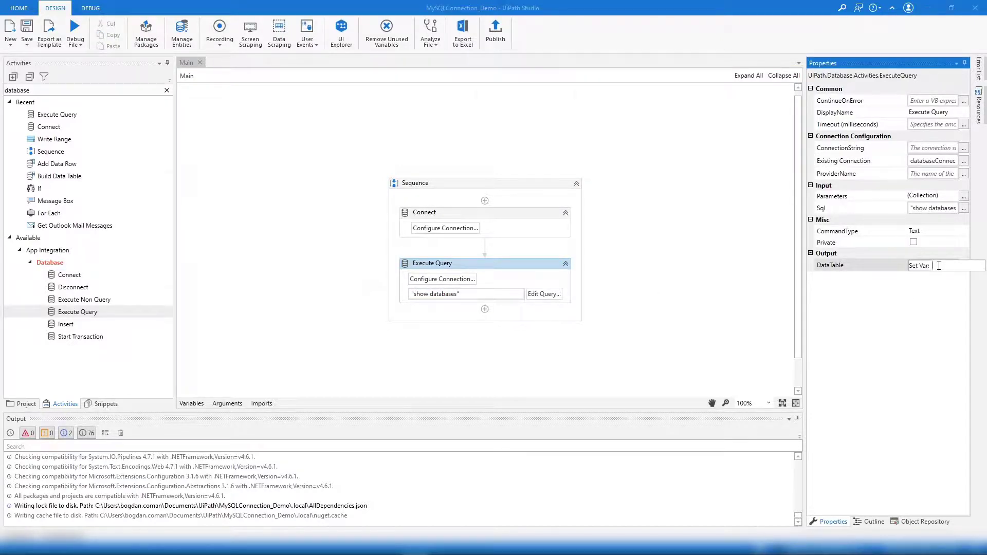
pyautogui.write('databases_DT')
pyautogui.press('Return')
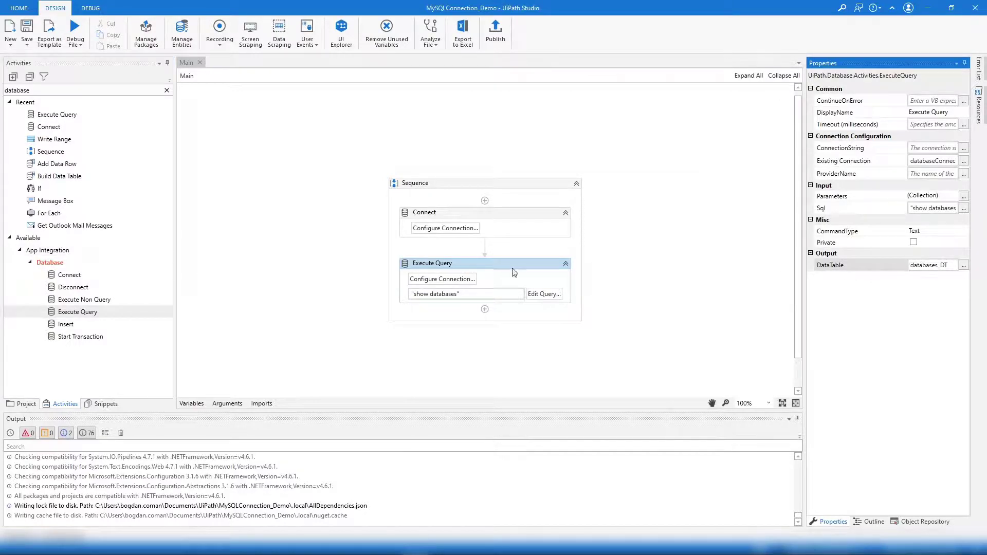
pyautogui.click(532, 269)
pyautogui.moveTo(42, 90); pyautogui.dragTo(2, 96)
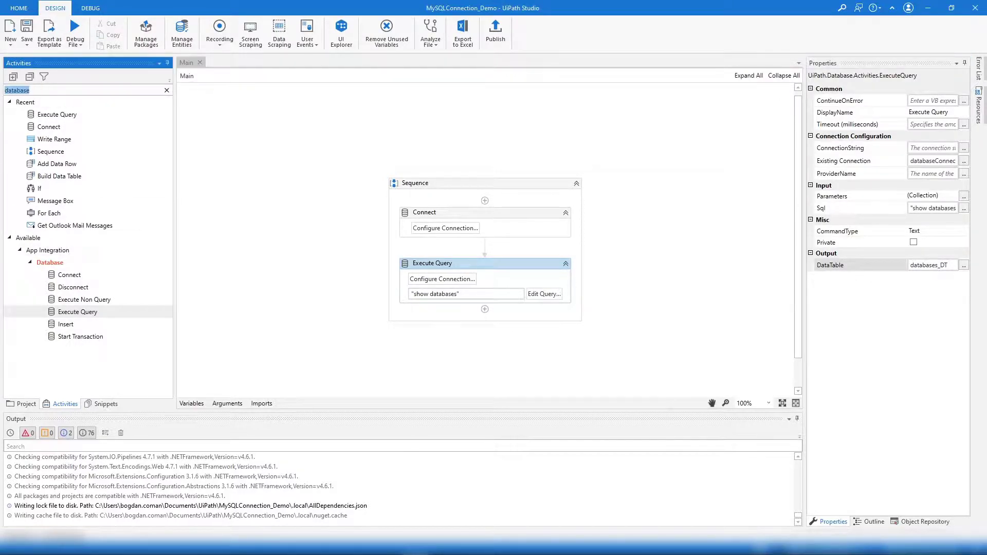
# Add a Write Range writing databases_DT with headers to databases.xslx, then save
pyautogui.write('write range')
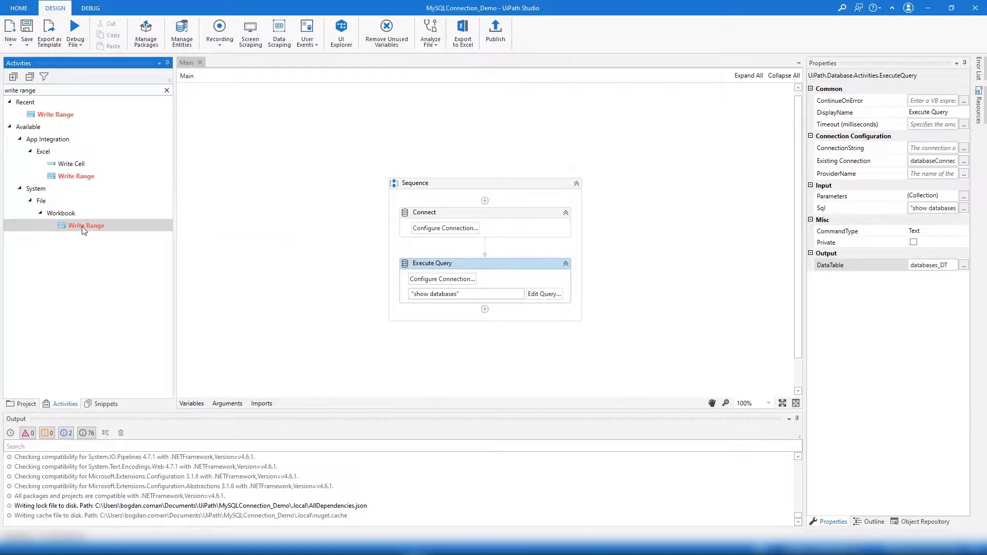
pyautogui.moveTo(83, 226); pyautogui.dragTo(507, 310)
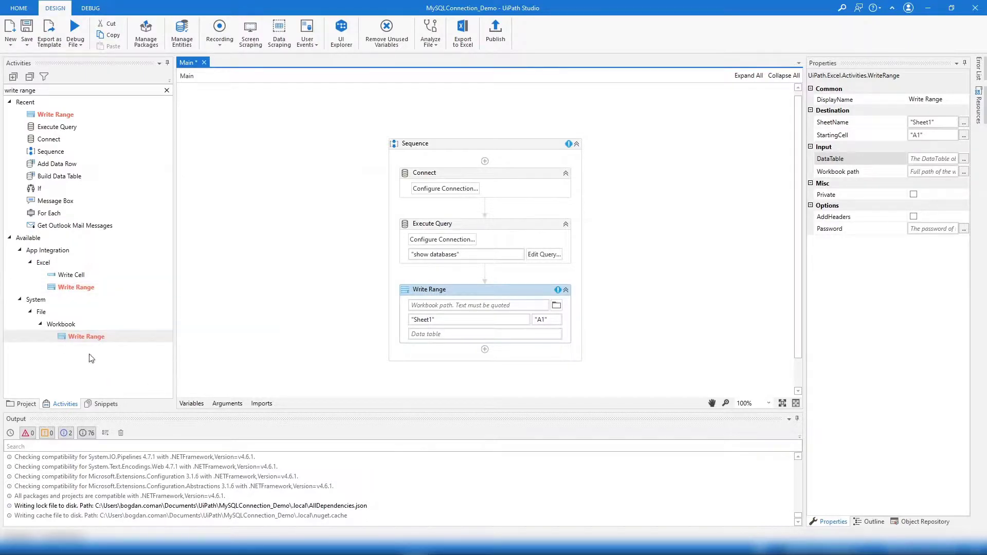
pyautogui.click(444, 305)
pyautogui.click(426, 333)
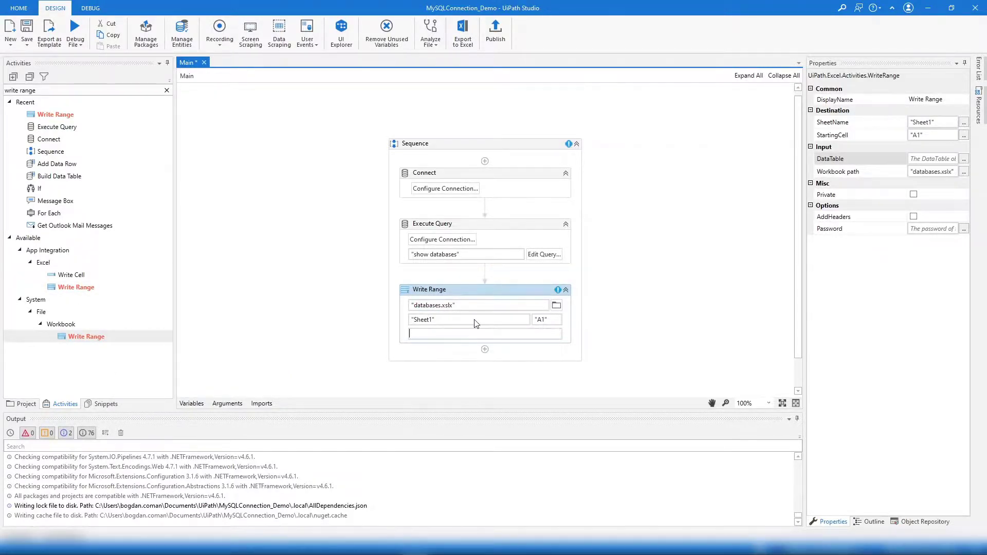
pyautogui.write('databases_DT')
pyautogui.click(913, 217)
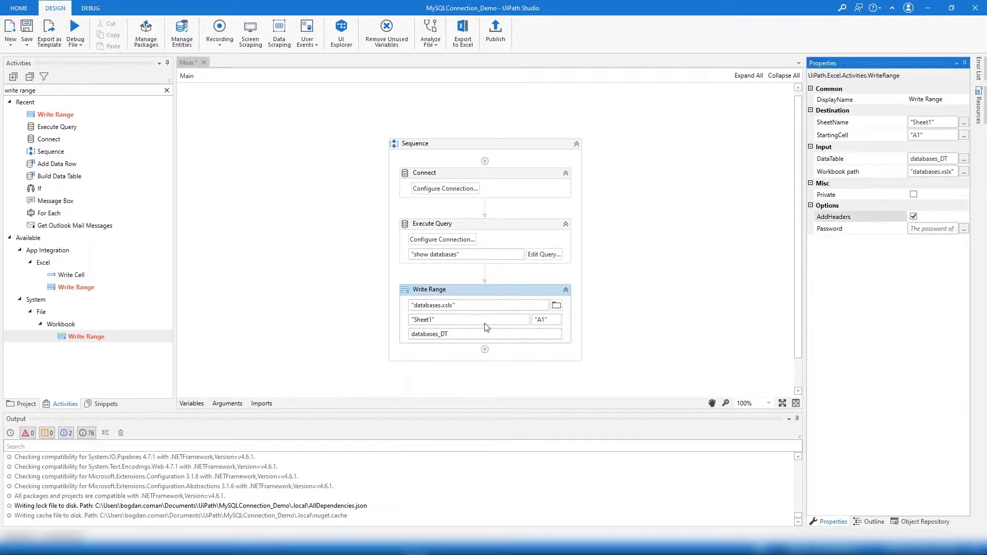
pyautogui.hotkey('ctrl', 's')
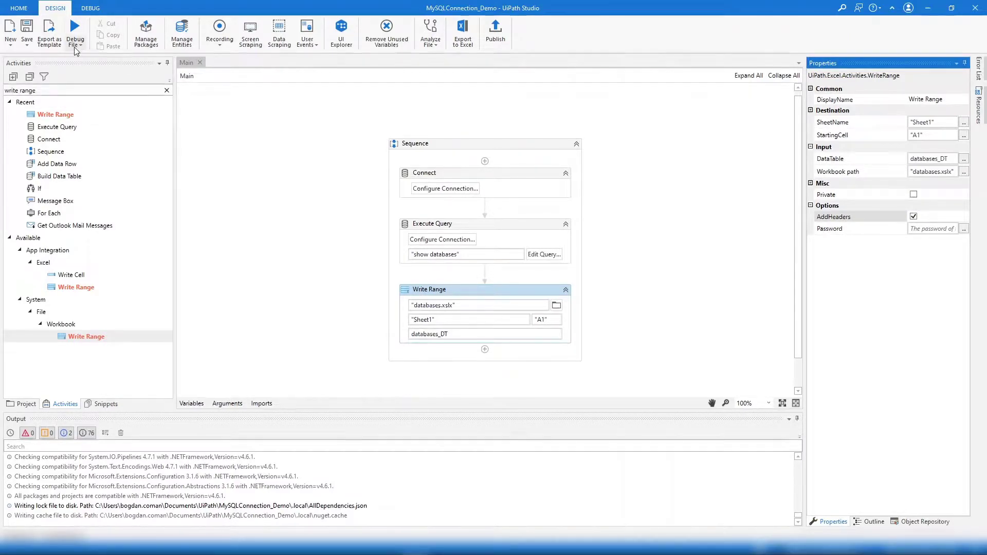
# Run the workflow and dismiss the runtime error caused by the bad extension
pyautogui.click(75, 51)
pyautogui.click(80, 60)
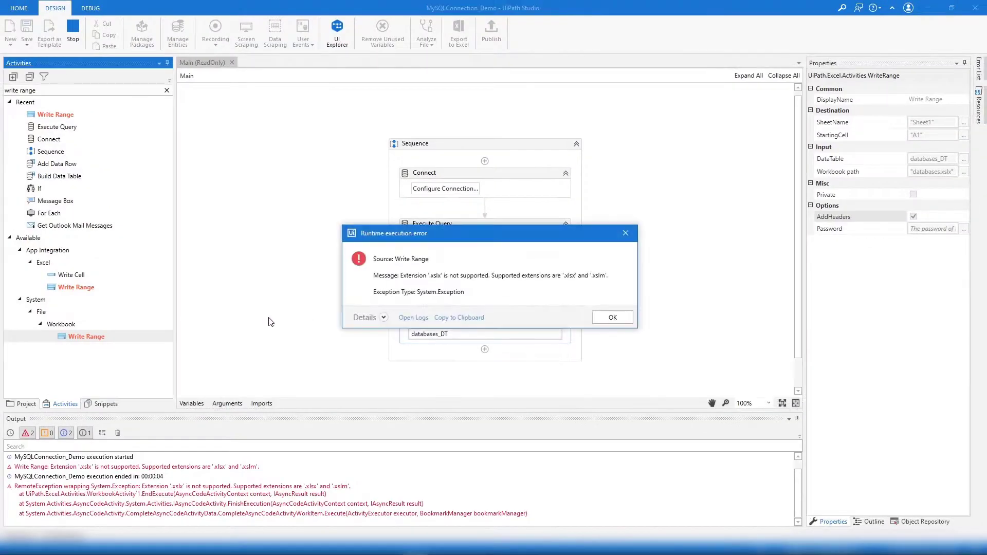
pyautogui.click(610, 316)
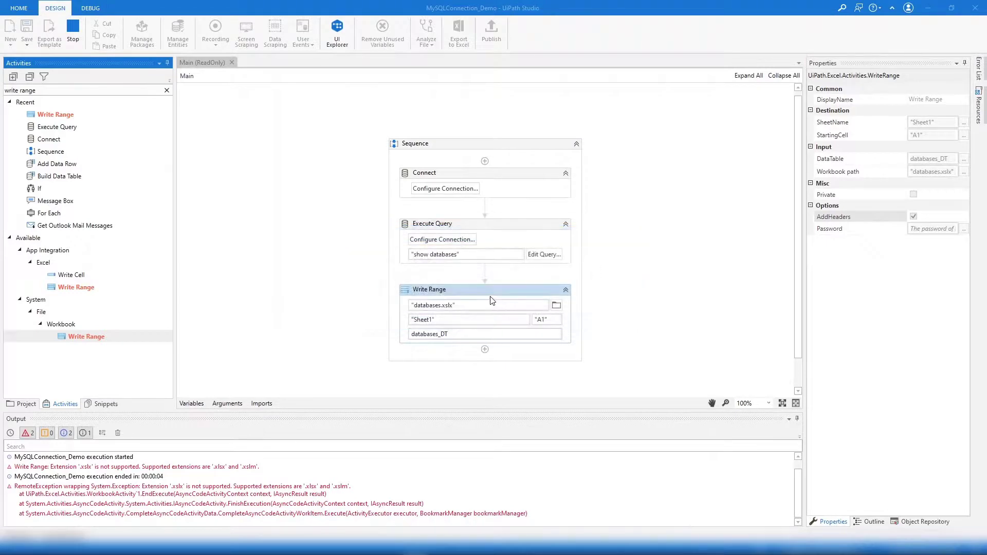
# Correct the workbook path to databases.xlsx and run the workflow again
pyautogui.click(449, 306)
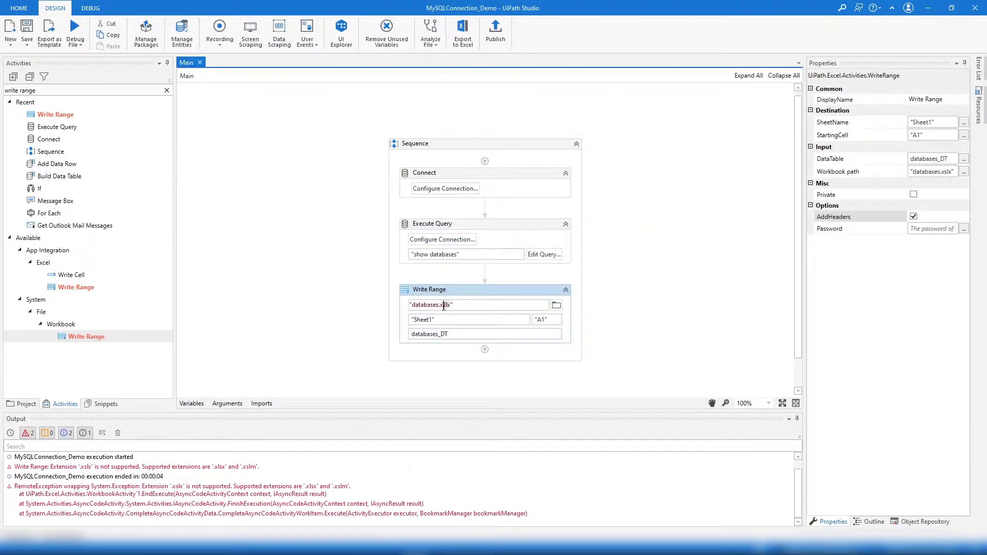
pyautogui.press('BackSpace')
pyautogui.press('BackSpace')
pyautogui.press('BackSpace')
pyautogui.press('BackSpace')
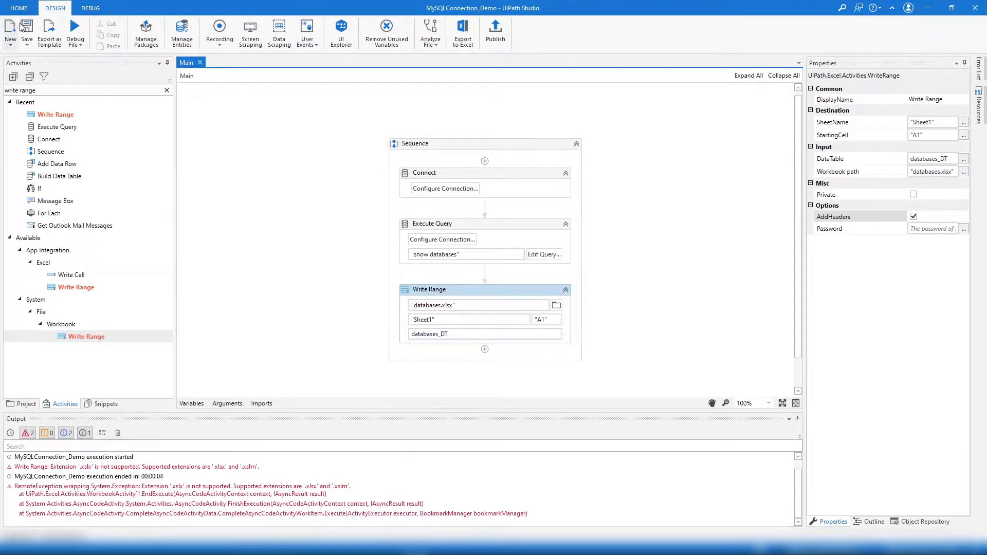
pyautogui.click(75, 43)
pyautogui.click(83, 59)
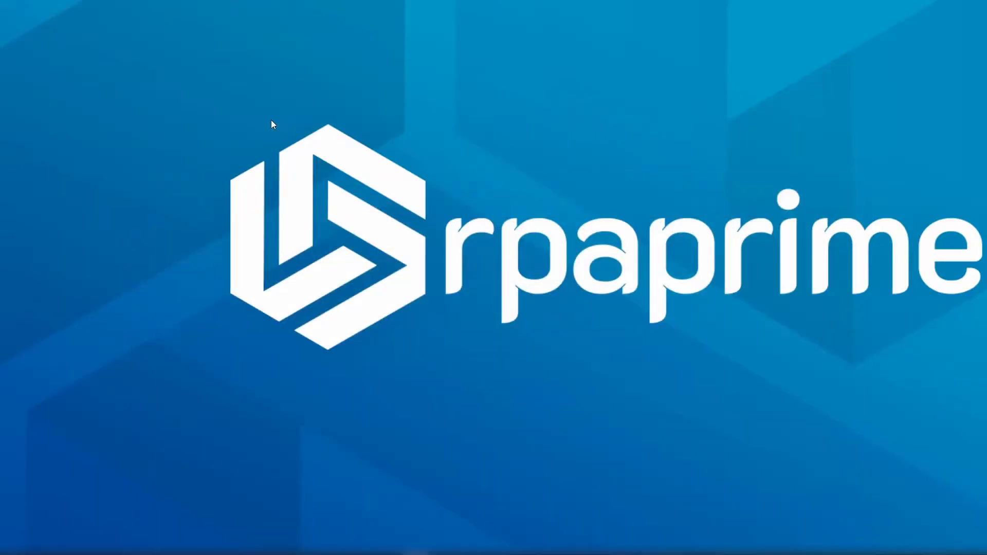